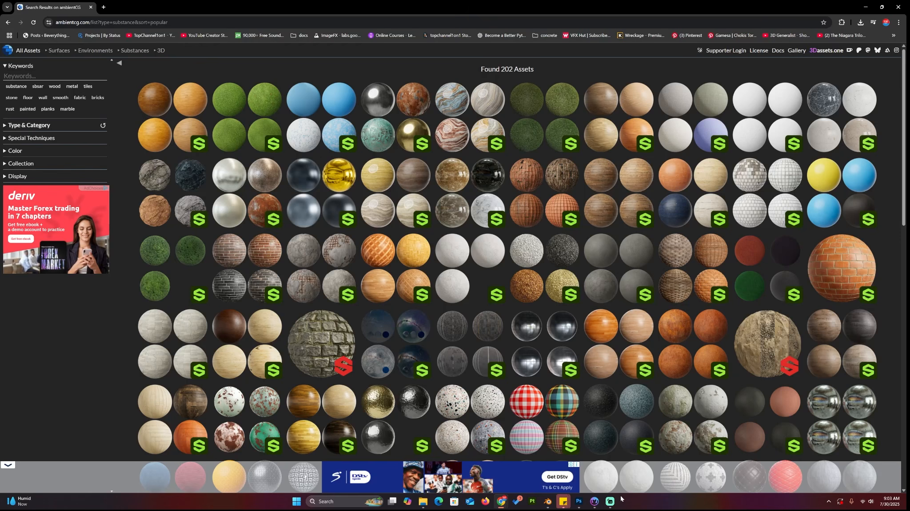
Switch to Material Maker and rotate the 3D preview to inspect the default material
left_click(595, 501)
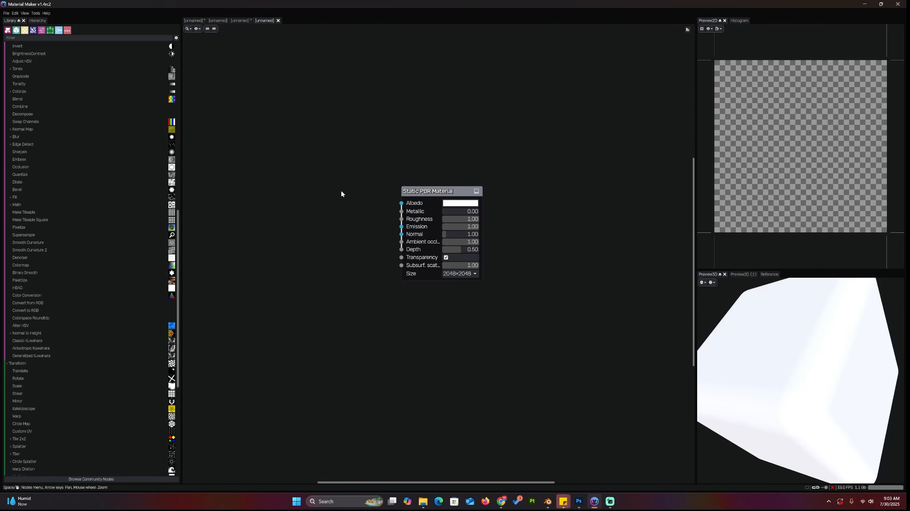
left_click_drag(441, 192, 547, 174)
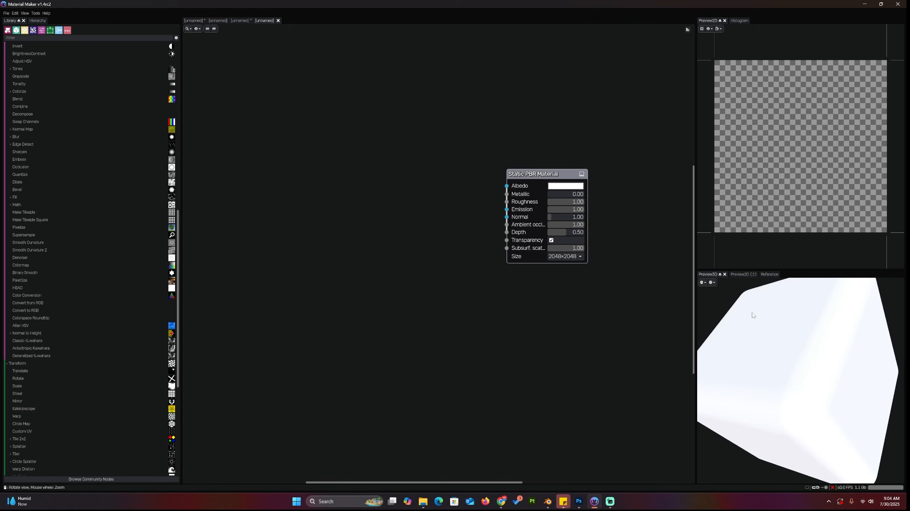
left_click_drag(752, 315, 772, 381)
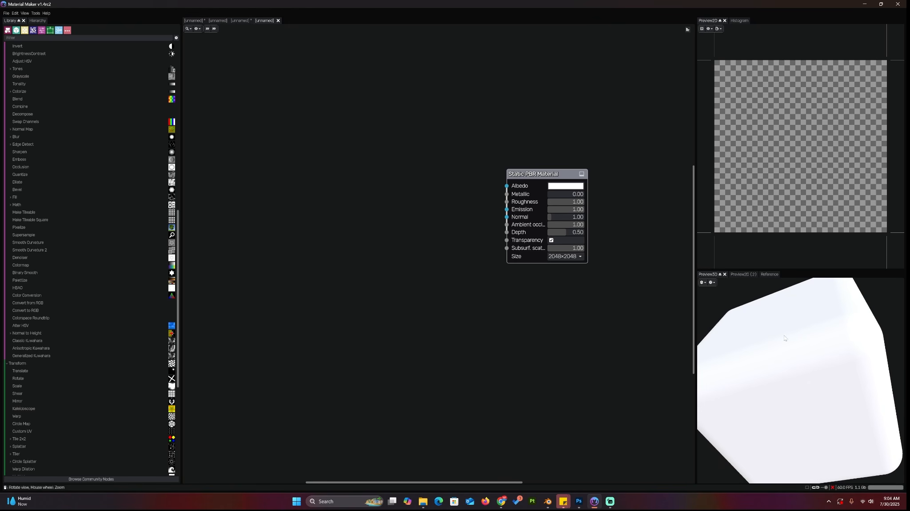
left_click_drag(784, 338, 819, 341)
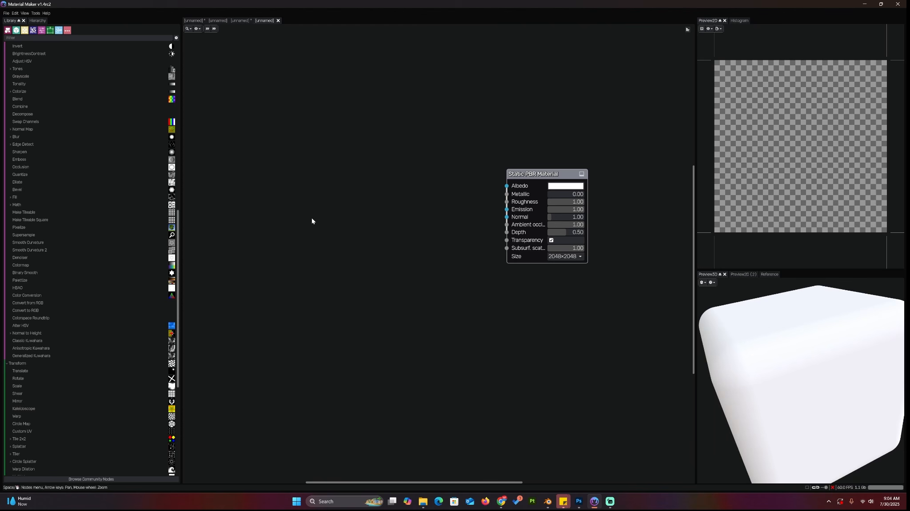
Load the Stylized Bricks material from the website into a new graph
left_click(8, 13)
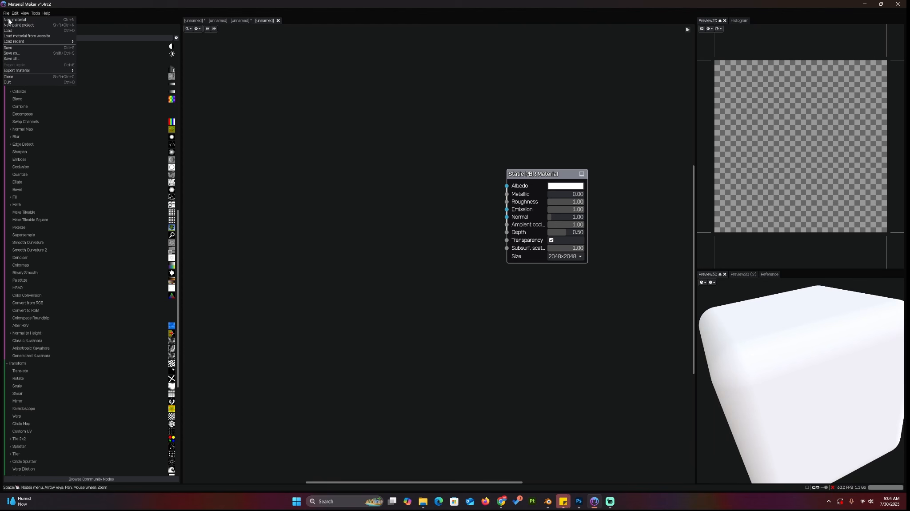
left_click(44, 37)
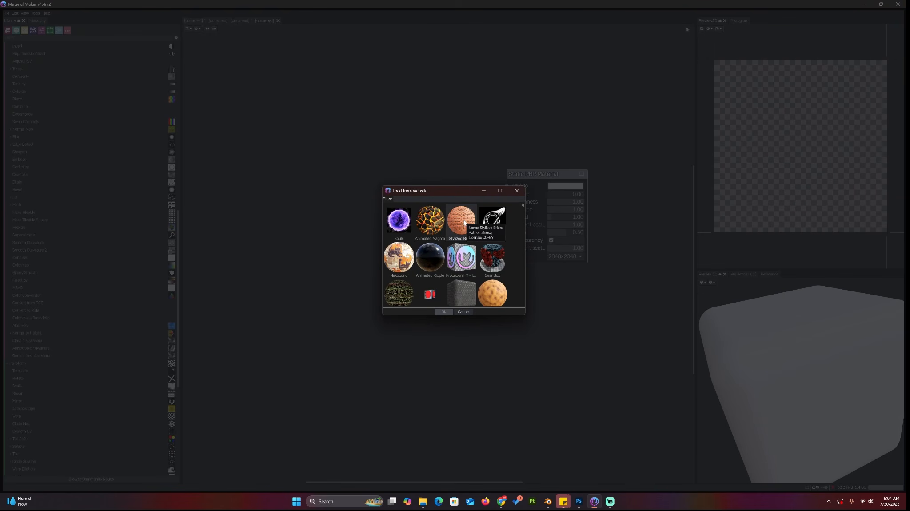
left_click(462, 221)
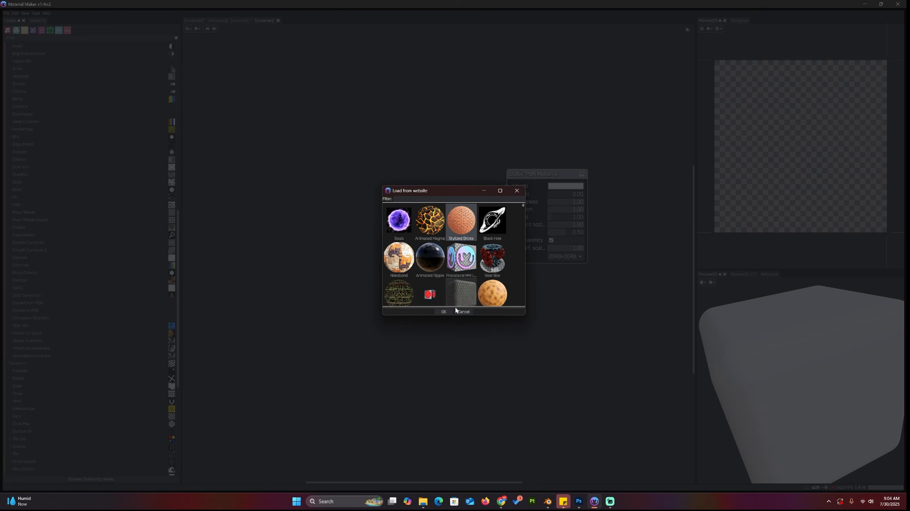
left_click(451, 312)
scroll(665, 298, "down", 4)
scroll(664, 297, "down", 2)
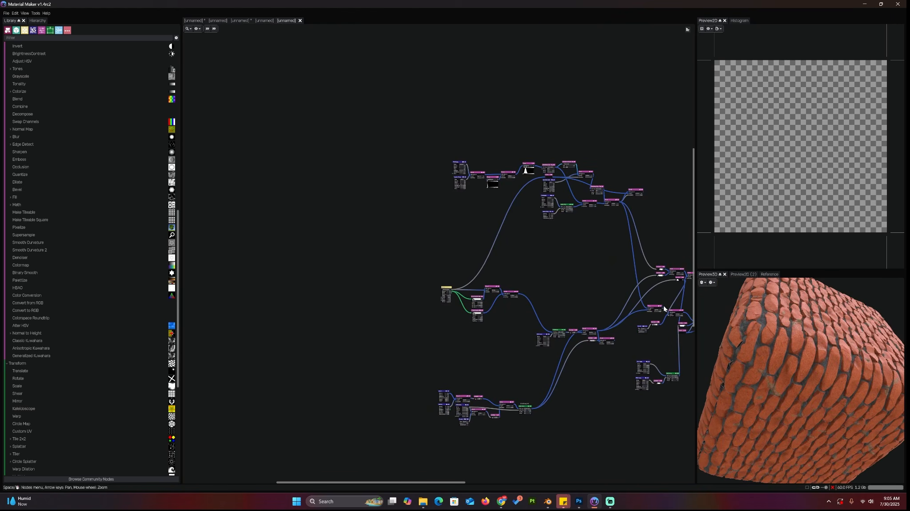
Examine the Stylized Bricks node graph and its material output node
middle_click_drag(582, 266, 408, 194)
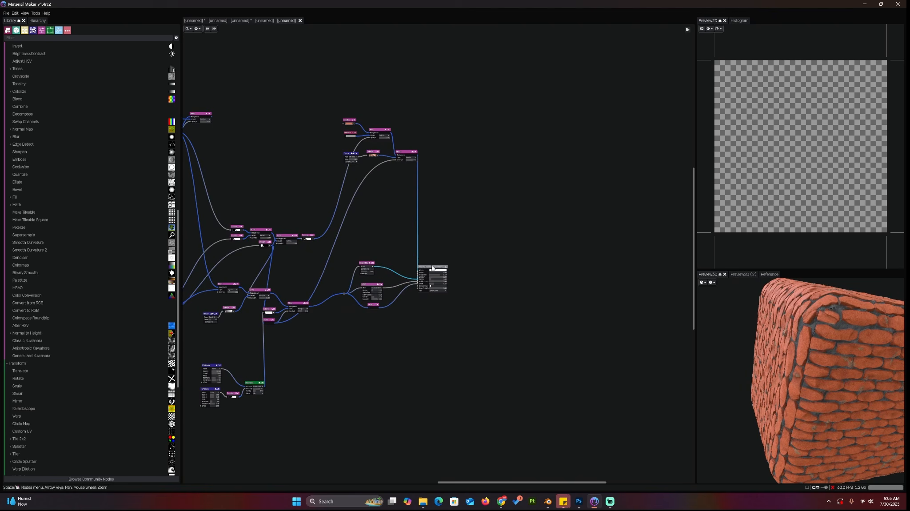
left_click_drag(432, 266, 496, 240)
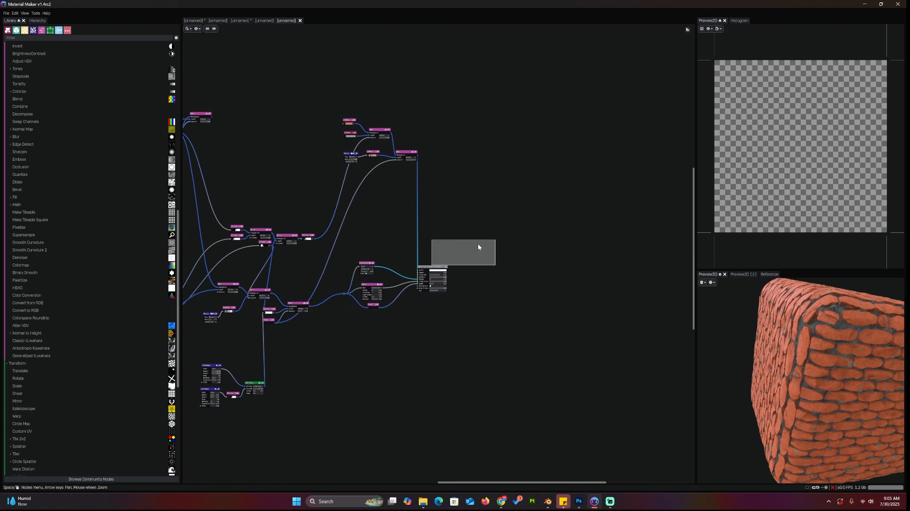
left_click_drag(434, 267, 523, 214)
scroll(544, 247, "up", 7)
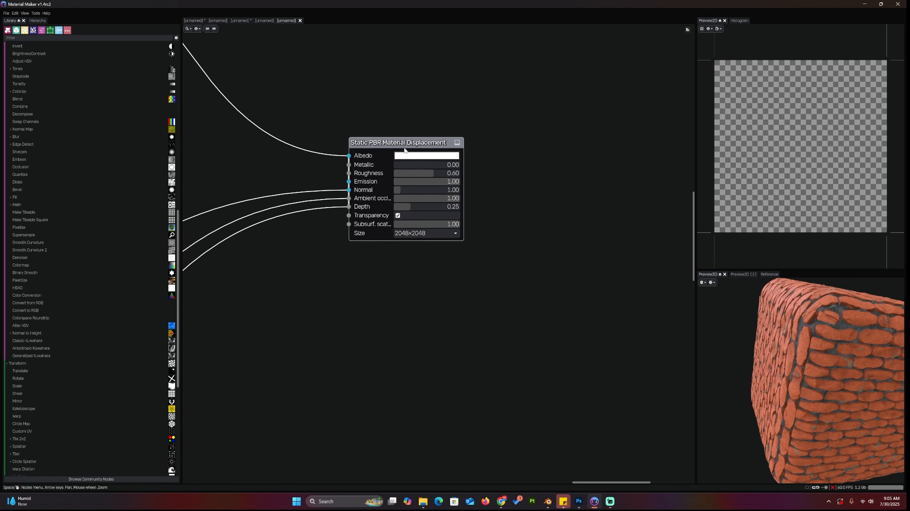
mouse_move(831, 315)
left_mouse_down()
mouse_move(802, 321)
mouse_move(867, 317)
mouse_move(837, 322)
left_mouse_up()
middle_click_drag(414, 254, 693, 338)
scroll(401, 276, "down", 4)
scroll(395, 273, "down", 4)
middle_click_drag(348, 245, 533, 277)
middle_click_drag(351, 216, 463, 297)
scroll(463, 297, "up", 3)
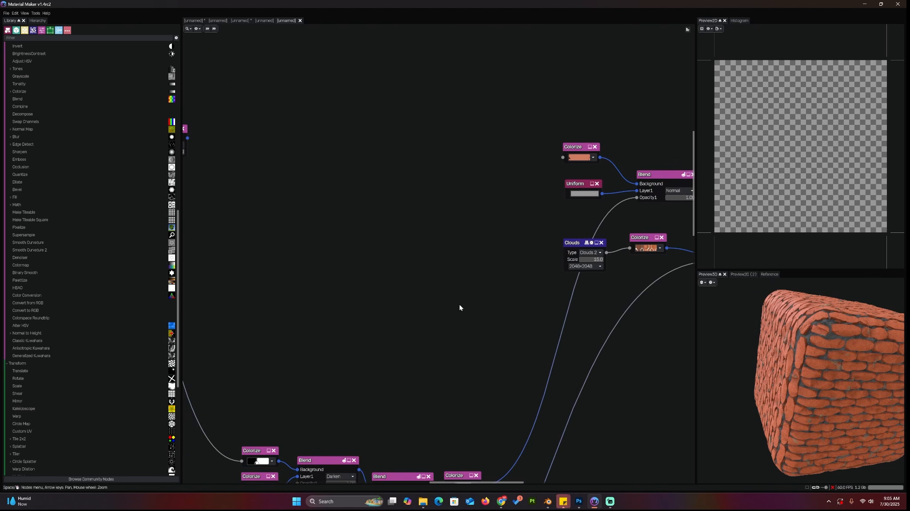
middle_click_drag(522, 315, 346, 319)
scroll(349, 317, "up", 3)
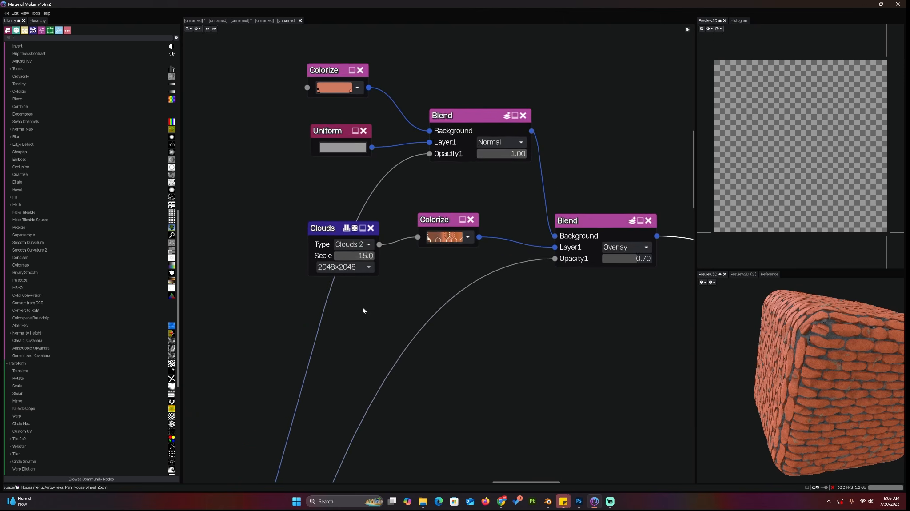
Insert an Adjust HSV node between the clouds Colorize node and the Overlay Blend's Layer1 input
middle_click_drag(400, 270, 379, 316)
left_click_drag(309, 275, 214, 259)
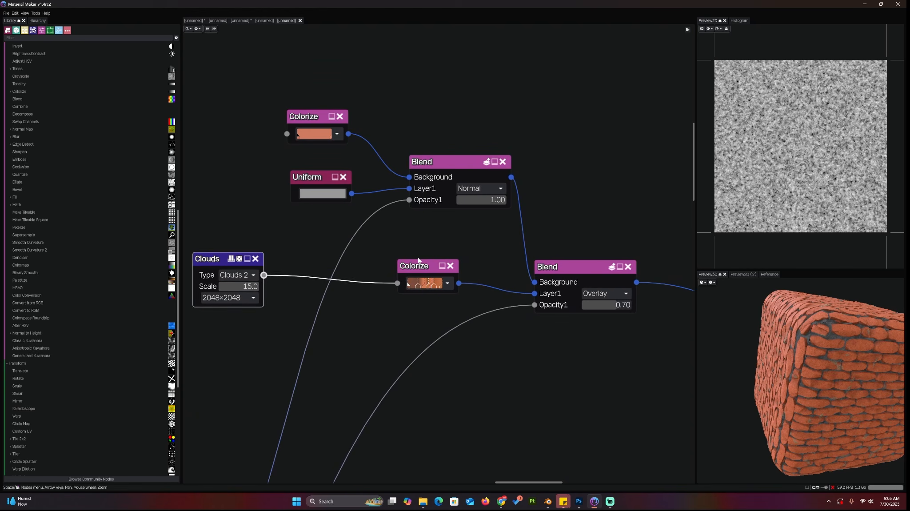
left_click_drag(414, 266, 438, 263)
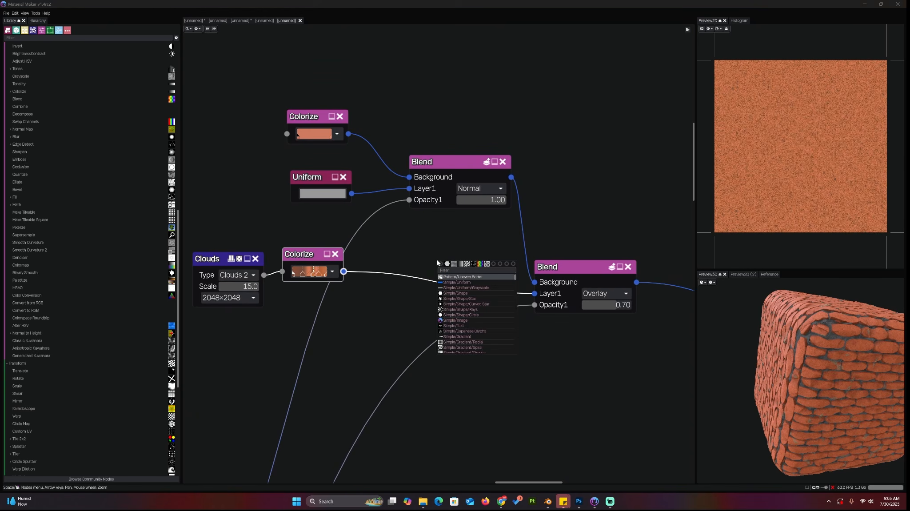
type("hue")
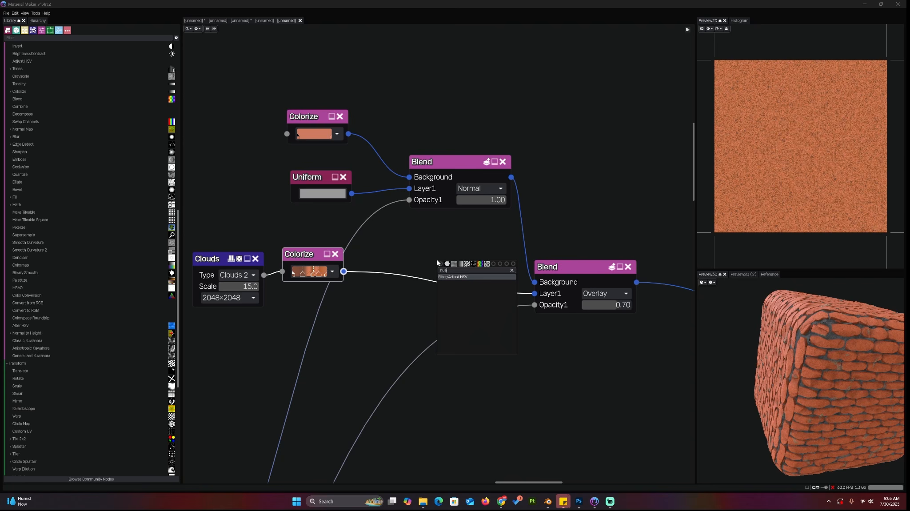
left_click(472, 278)
left_click_drag(461, 266, 404, 279)
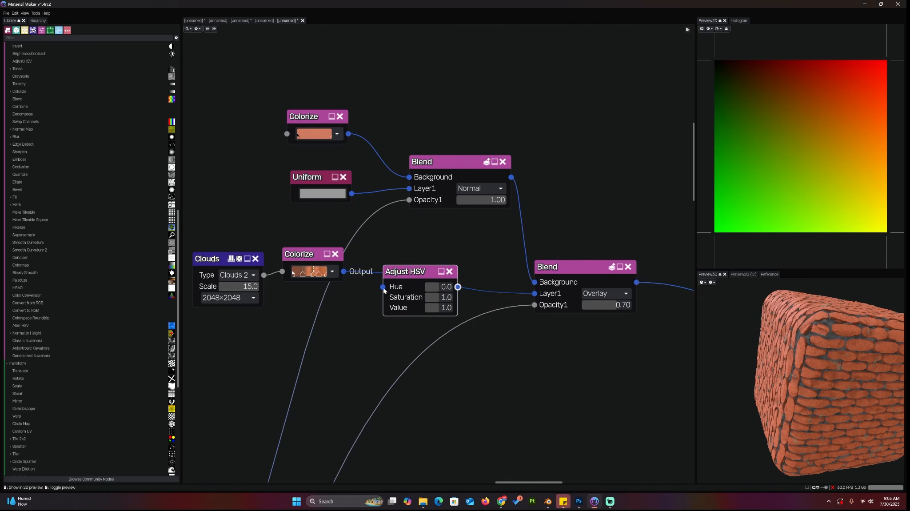
left_click_drag(344, 271, 383, 287)
left_click_drag(458, 287, 531, 295)
Set the Adjust HSV hue to about 0.267 and saturation to about 0.383
left_click_drag(415, 269, 428, 257)
left_click(447, 275)
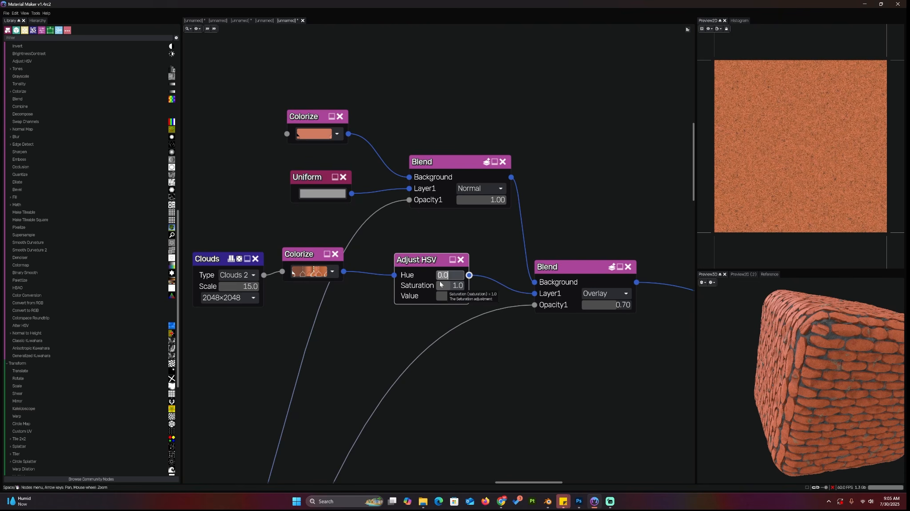
type("0.5")
key("Return")
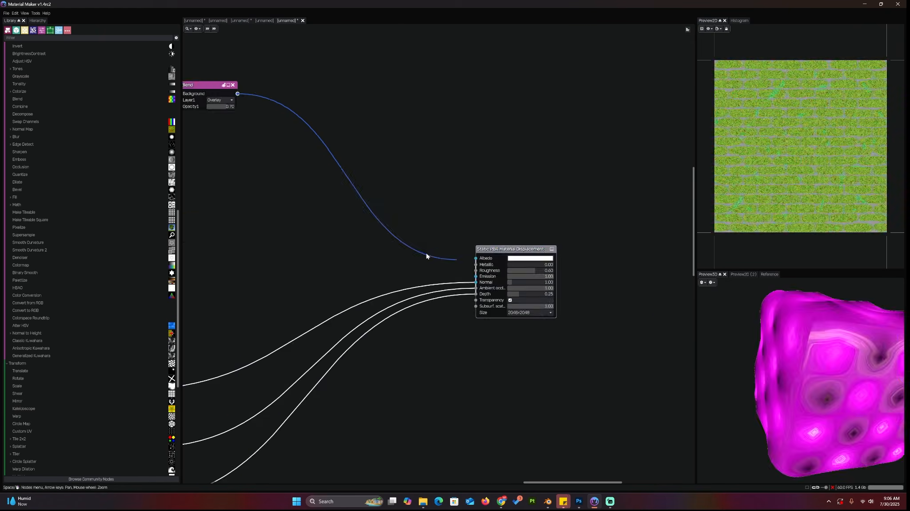
left_click_drag(427, 258, 419, 248)
Tint the material output's Albedo colour a light salmon shade
left_click_drag(237, 93, 476, 257)
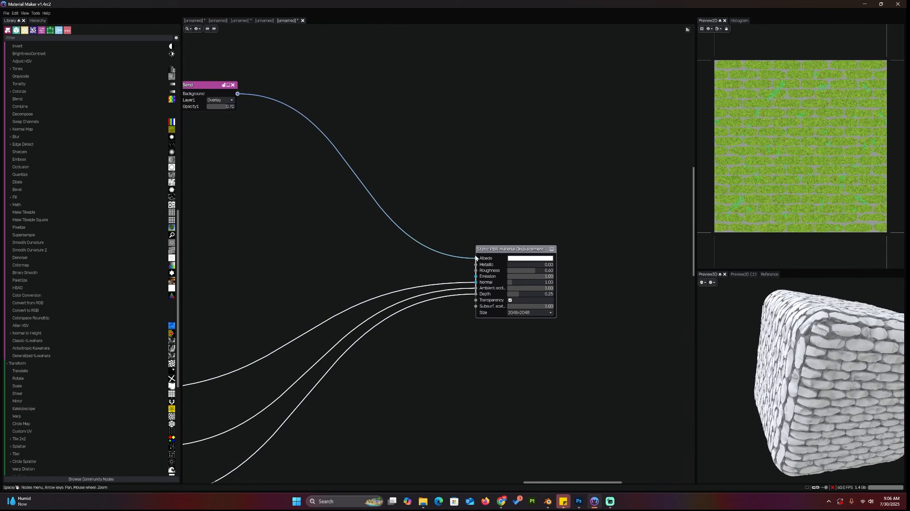
middle_click_drag(371, 255, 431, 290)
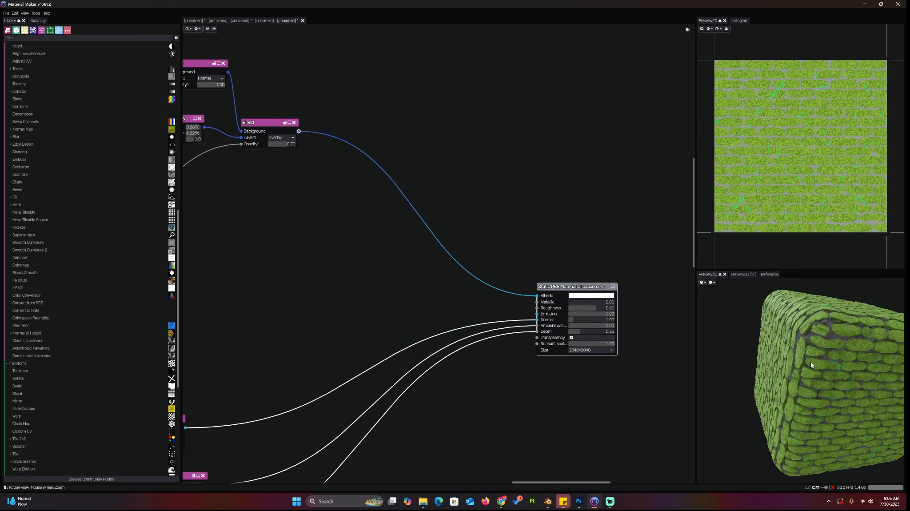
left_click(590, 296)
mouse_move(582, 316)
left_mouse_down()
mouse_move(582, 305)
mouse_move(581, 316)
mouse_move(600, 305)
mouse_move(586, 307)
left_mouse_up()
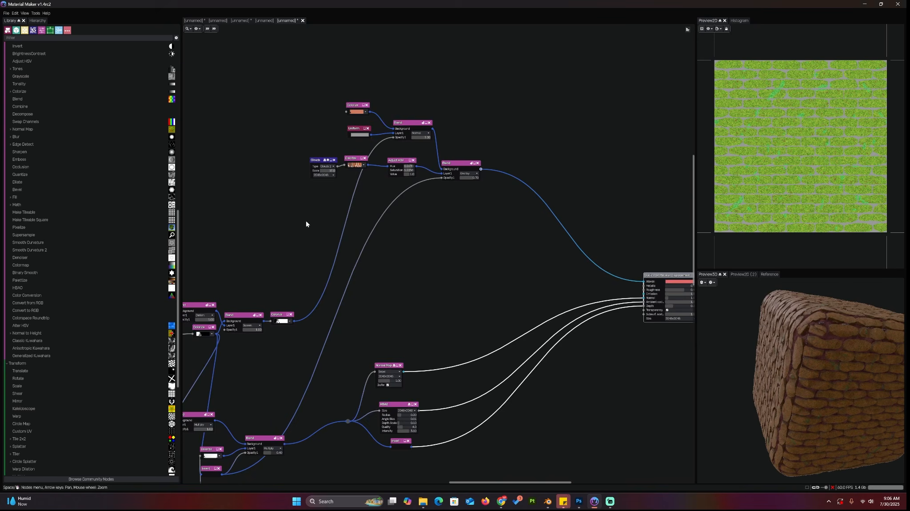
Examine the noise and blur nodes feeding the brick pattern
middle_click_drag(307, 225, 448, 267)
scroll(374, 273, "down", 1)
middle_click_drag(373, 275, 467, 240)
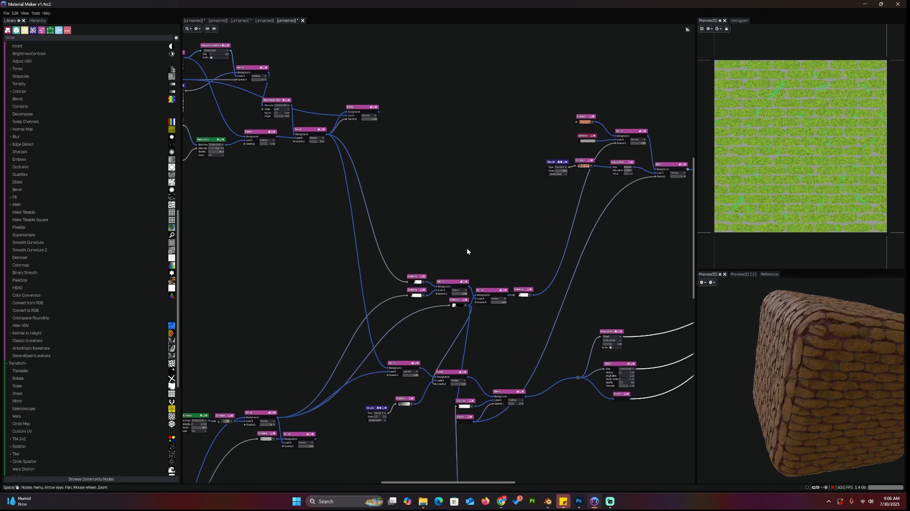
middle_click_drag(382, 185, 423, 207)
scroll(393, 245, "up", 1)
middle_click_drag(393, 245, 402, 138)
middle_click_drag(207, 39, 374, 211)
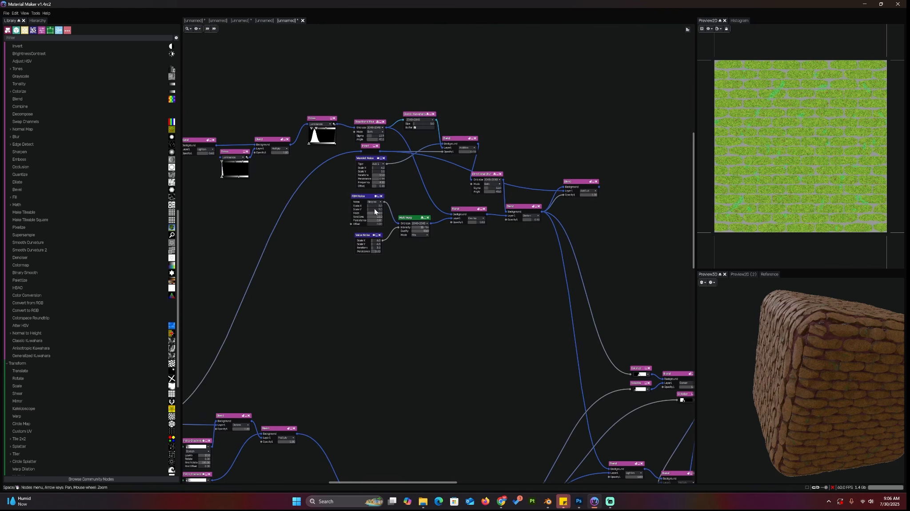
middle_click_drag(288, 204, 372, 234)
scroll(398, 235, "up", 3)
scroll(398, 236, "up", 2)
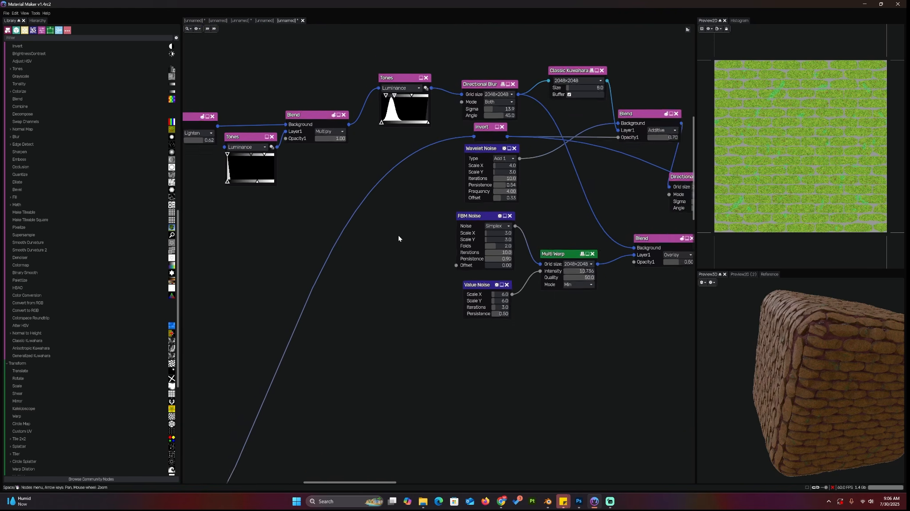
scroll(457, 308, "down", 2)
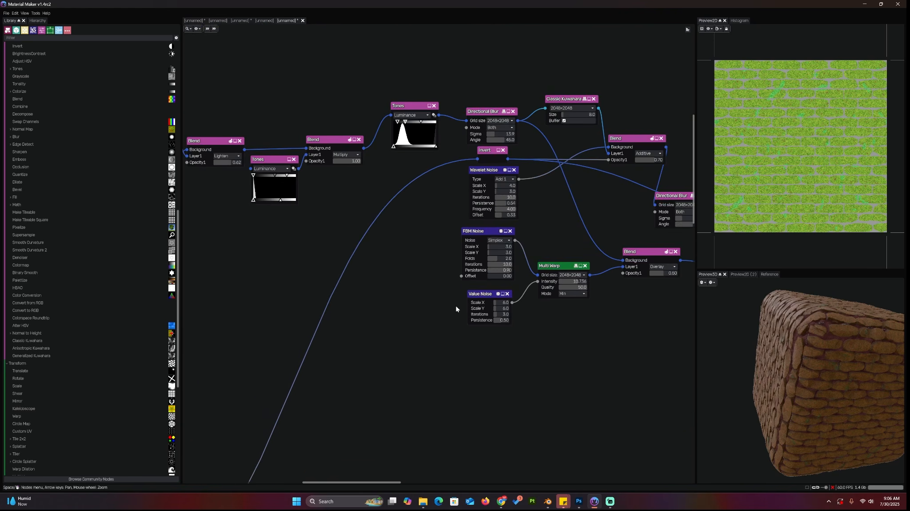
middle_click_drag(443, 281, 369, 307)
scroll(493, 357, "down", 3)
scroll(455, 257, "up", 1)
middle_click_drag(614, 453, 467, 358)
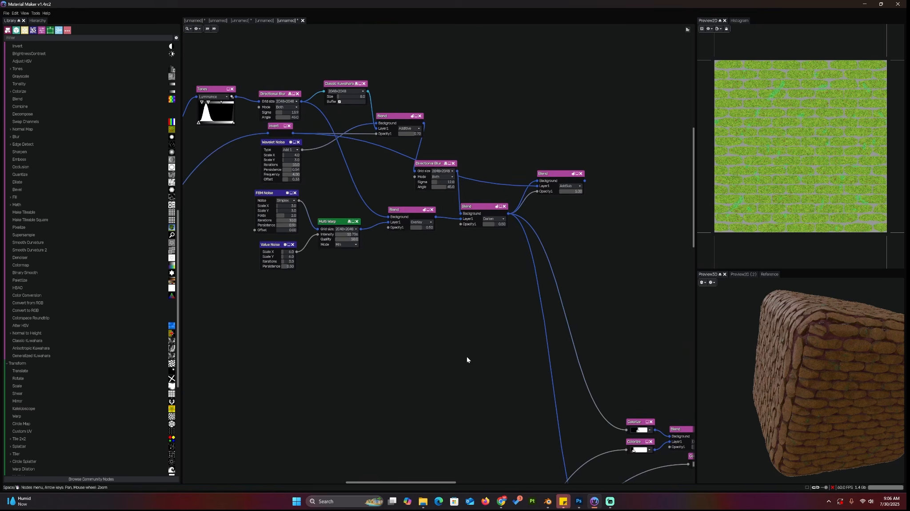
Preview the Multi Warp Overlay Blend in 2D and review its blend mode options, keeping Overlay
left_click(403, 226)
scroll(428, 326, "up", 2)
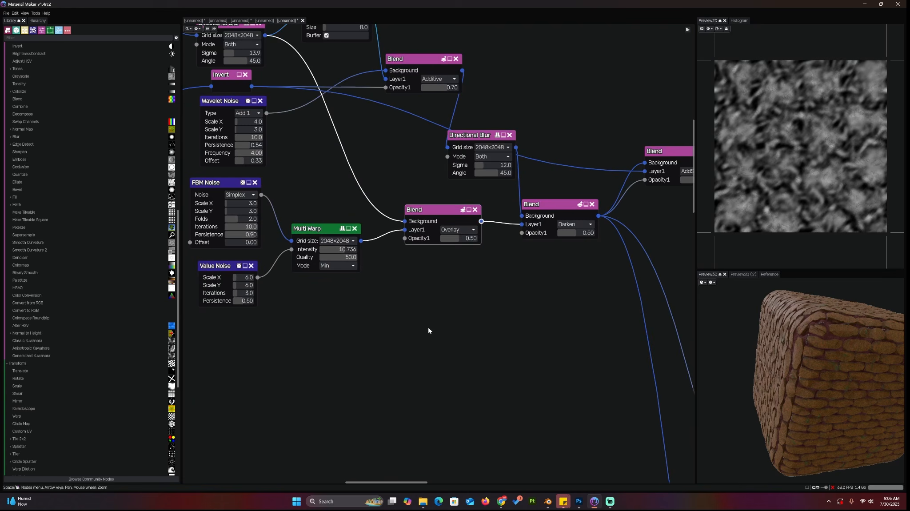
left_click(458, 230)
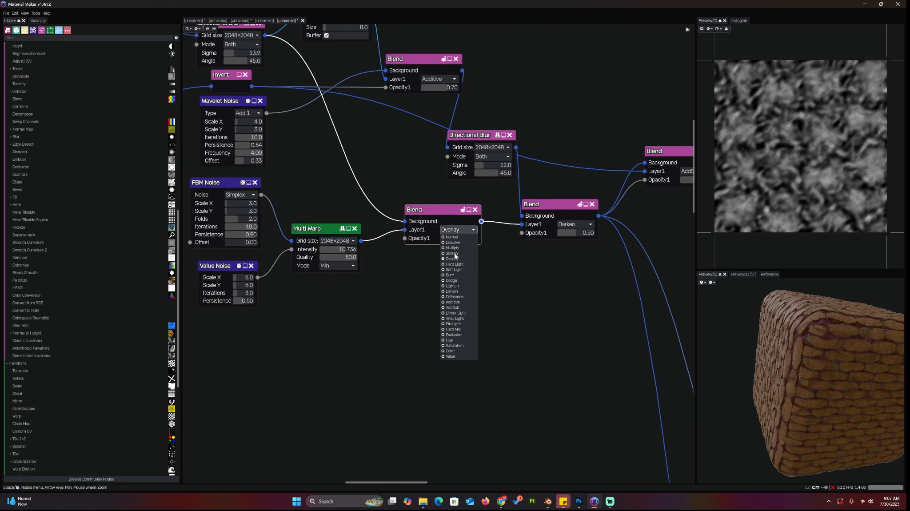
left_click(453, 258)
Browse the node graph and the node library
scroll(518, 329, "down", 2)
scroll(376, 291, "up", 2)
middle_click_drag(375, 292, 493, 304)
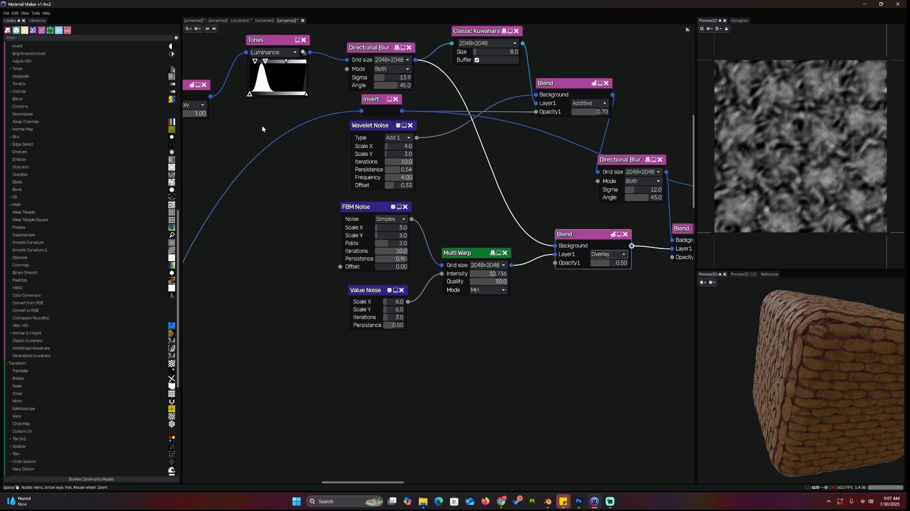
middle_click_drag(236, 33, 373, 123)
left_click(406, 131)
scroll(468, 281, "down", 3)
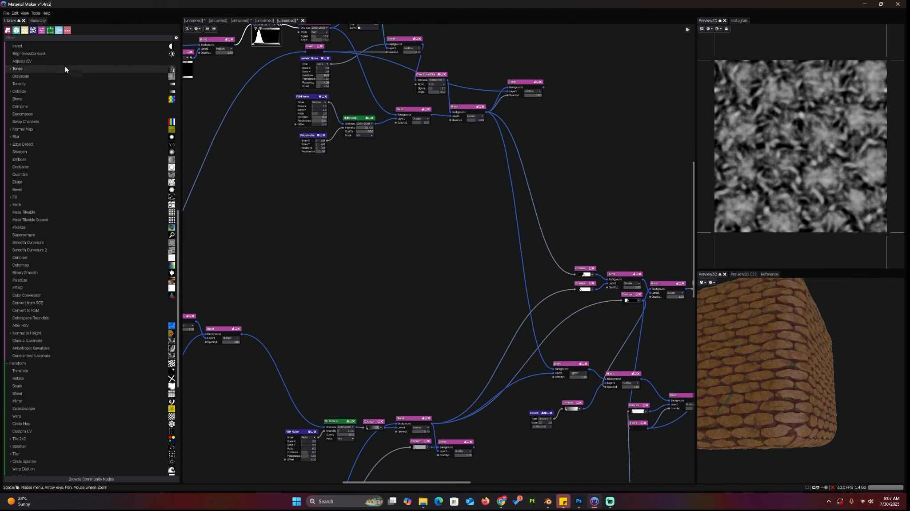
scroll(65, 66, "up", 15)
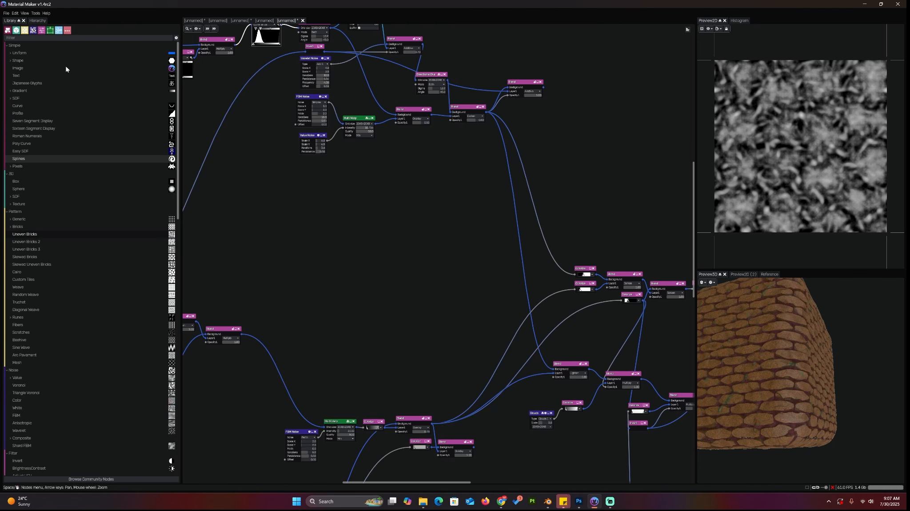
scroll(66, 69, "down", 15)
scroll(65, 68, "down", 5)
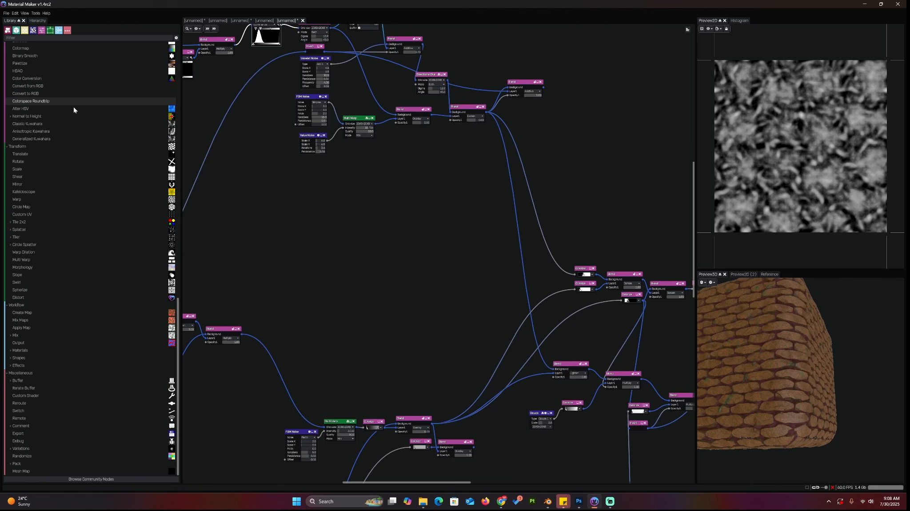
scroll(80, 150, "up", 10)
scroll(434, 204, "up", 2)
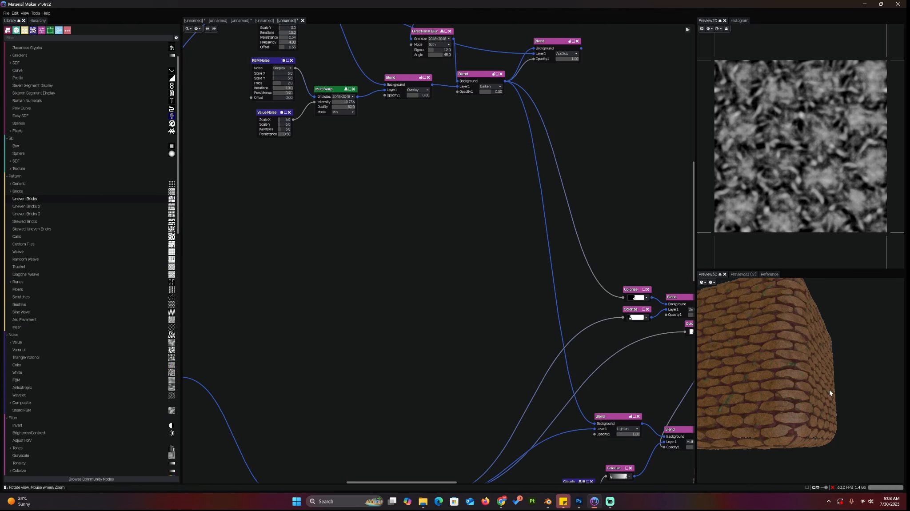
Export the material in Blender format into the root of drive D
left_click(7, 13)
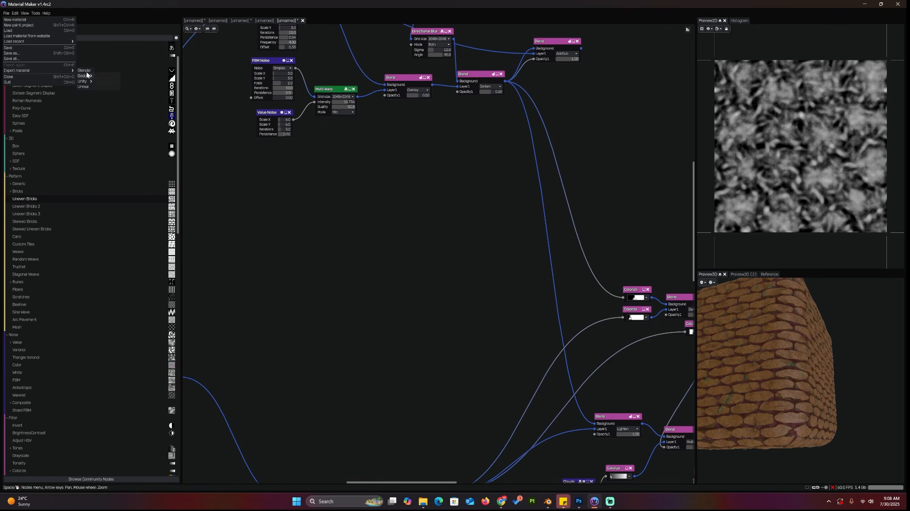
left_click(84, 70)
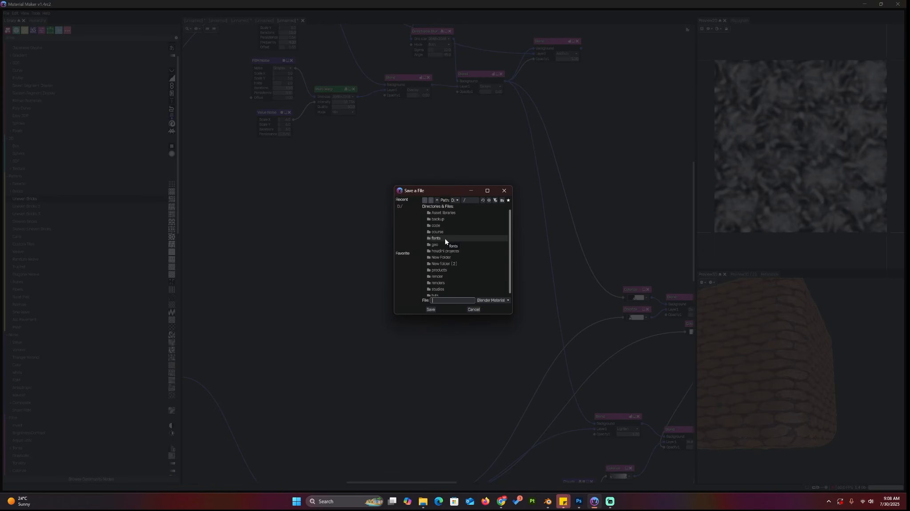
scroll(465, 273, "down", 2)
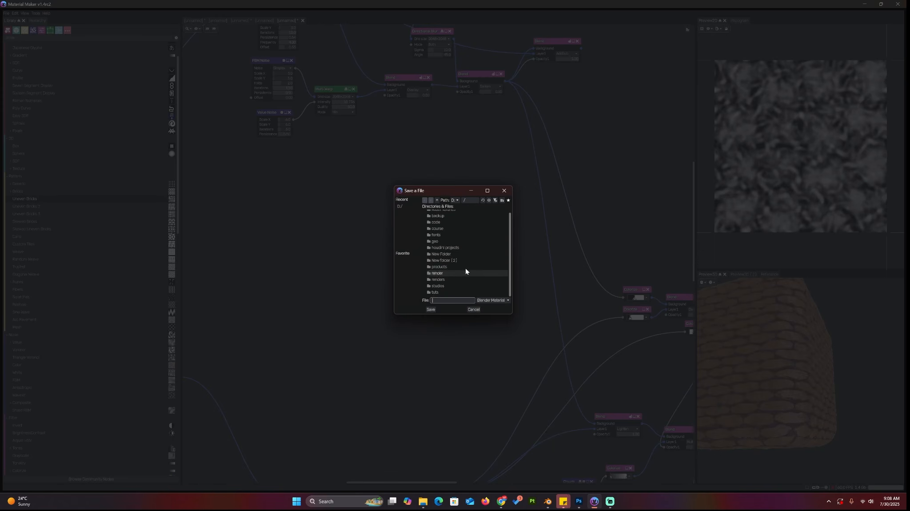
left_click(455, 201)
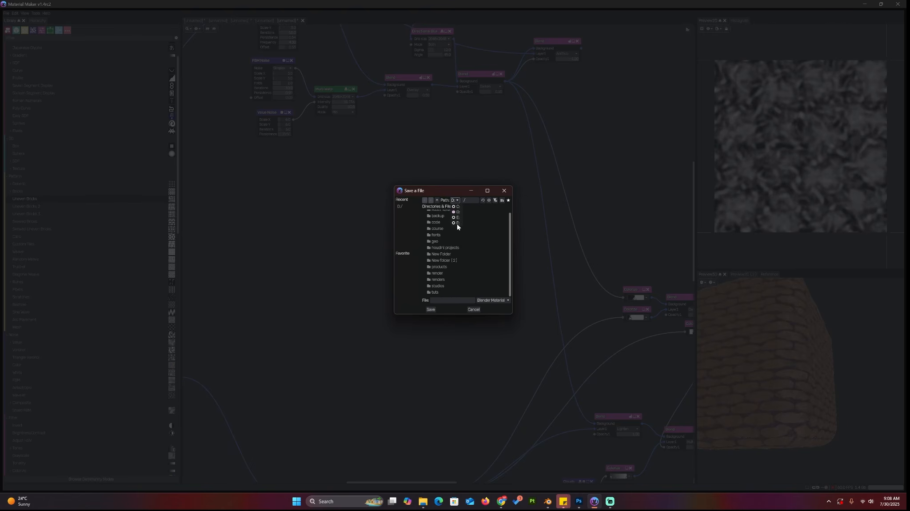
left_click(458, 220)
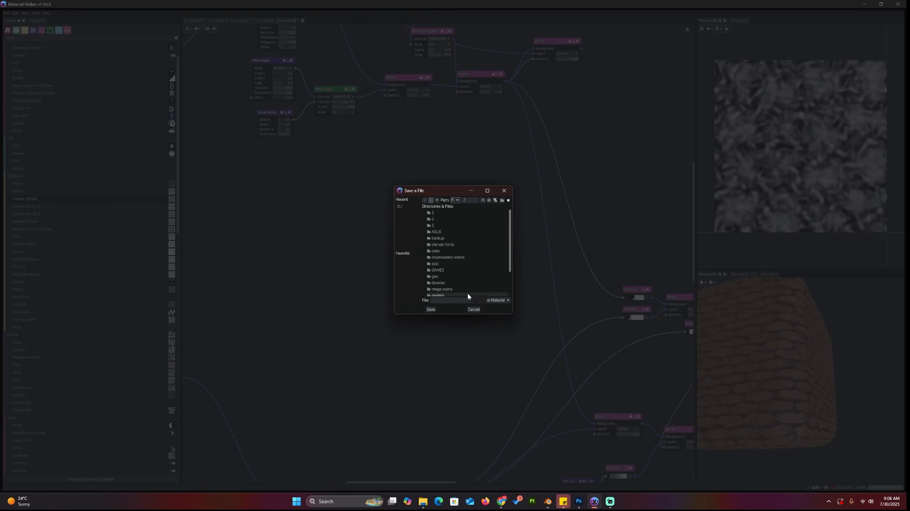
left_click(458, 300)
left_click(430, 309)
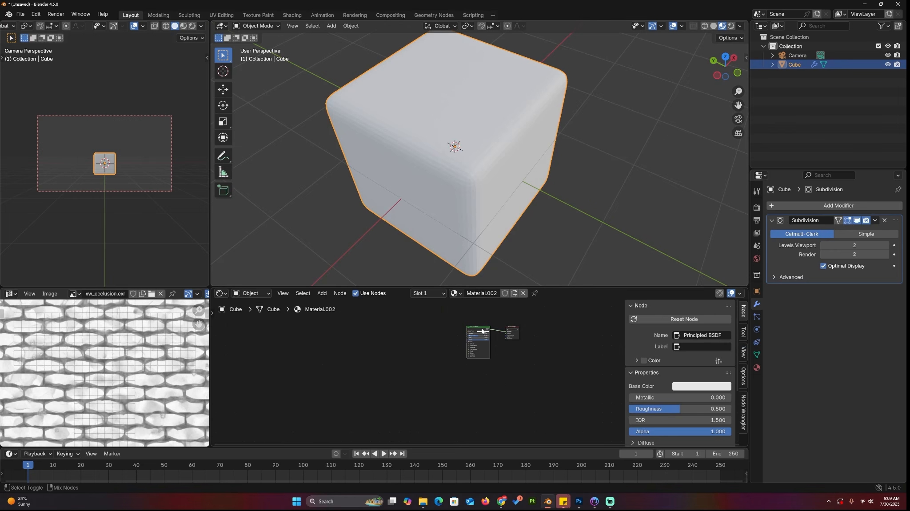
Switch to Blender and build a Principled texture setup from the exported xmat albedo, displace, normal and occlusion maps
key("ctrl+shift+t")
left_click(266, 354)
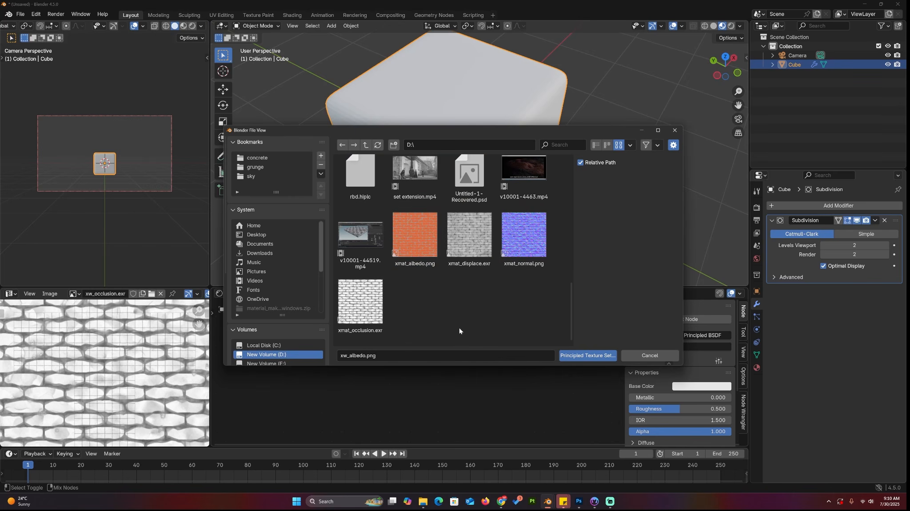
left_click(415, 238)
left_click(371, 301, "shift")
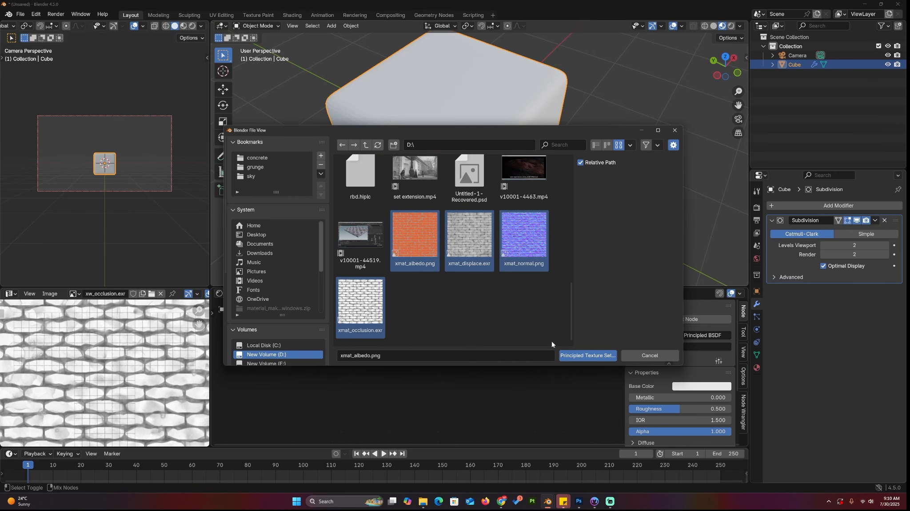
left_click(582, 356)
Inspect the brick material applied to the cube in the 3D viewport
middle_click_drag(551, 147, 613, 187)
scroll(634, 175, "up", 6)
scroll(445, 369, "up", 3)
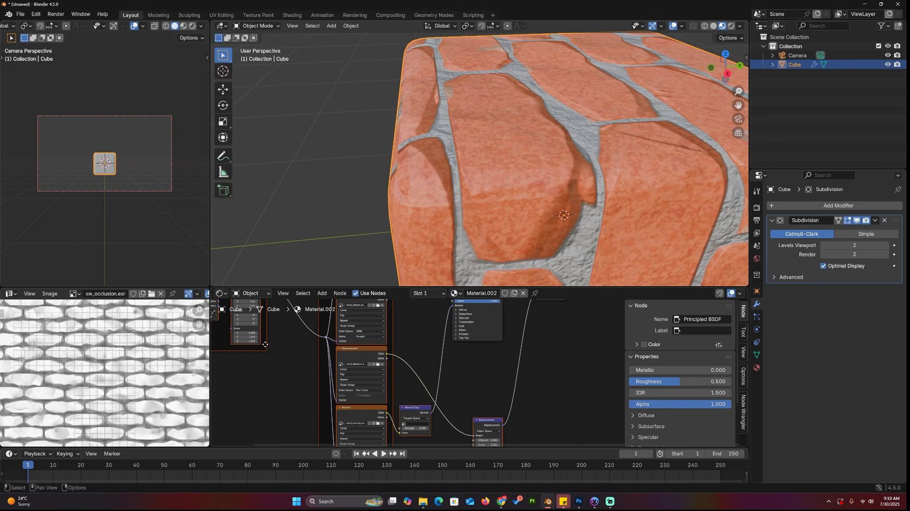
left_click_drag(252, 336, 252, 337)
middle_click_drag(466, 191, 571, 196)
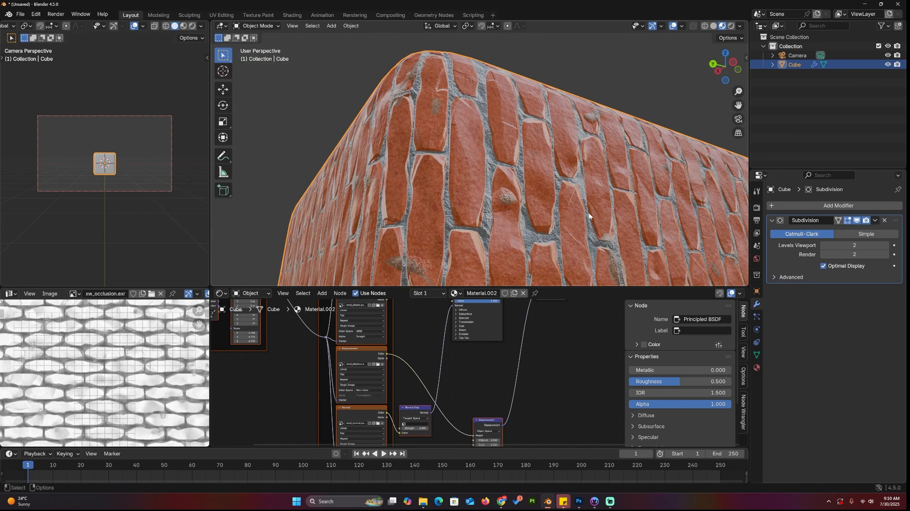
Return to Material Maker and load the Animated Magma material from the website library
left_click(865, 4)
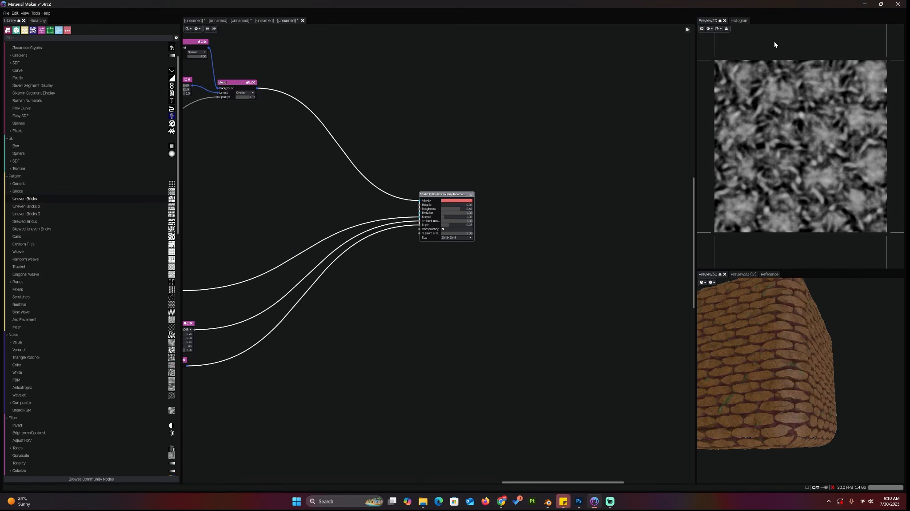
middle_click_drag(479, 258, 578, 248)
scroll(514, 250, "down", 3)
middle_click_drag(347, 200, 495, 298)
scroll(358, 201, "down", 1)
scroll(449, 224, "up", 4)
middle_click_drag(449, 223, 525, 195)
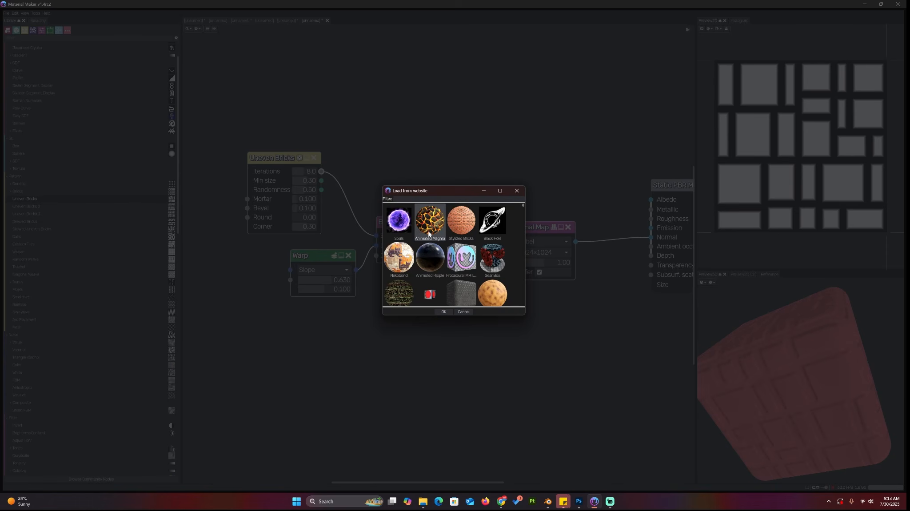
double_click(429, 222)
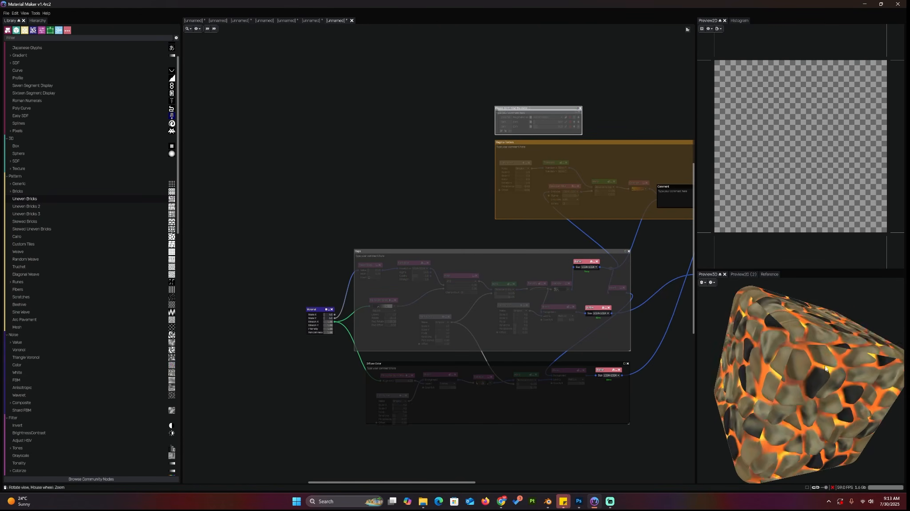
Set the Tones Step Value to 0.20 in the magma's Maps group
scroll(347, 340, "up", 5)
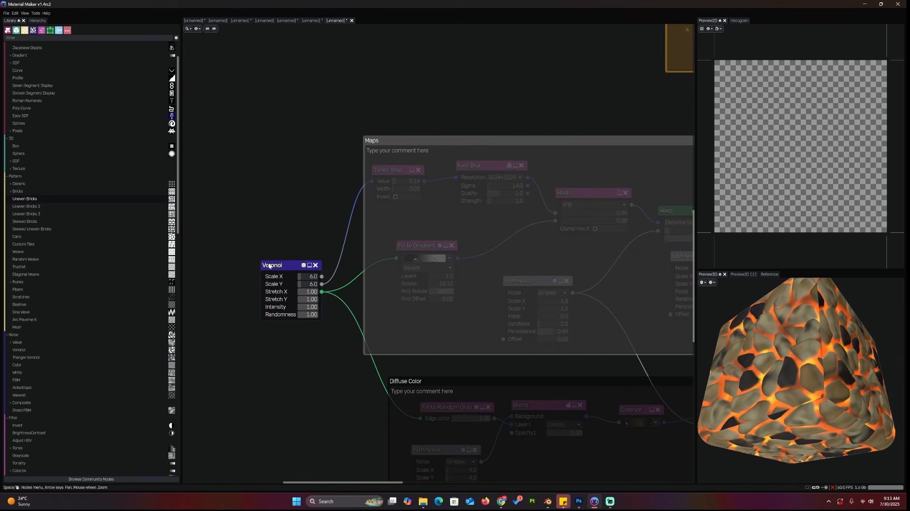
left_click(272, 265)
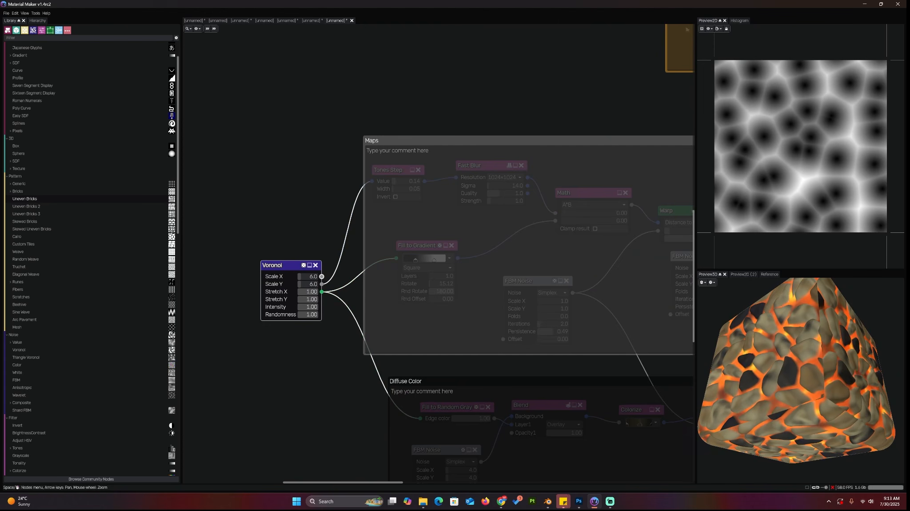
middle_click_drag(465, 196, 320, 196)
scroll(321, 195, "down", 2)
left_click(254, 174)
middle_click_drag(257, 186, 363, 247)
scroll(367, 248, "up", 5)
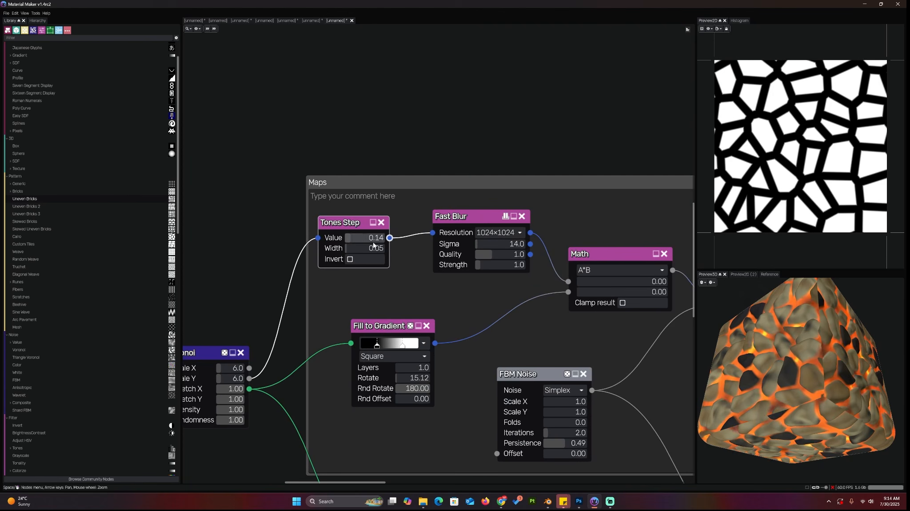
mouse_move(350, 241)
left_mouse_down()
mouse_move(365, 242)
mouse_move(357, 243)
left_mouse_up()
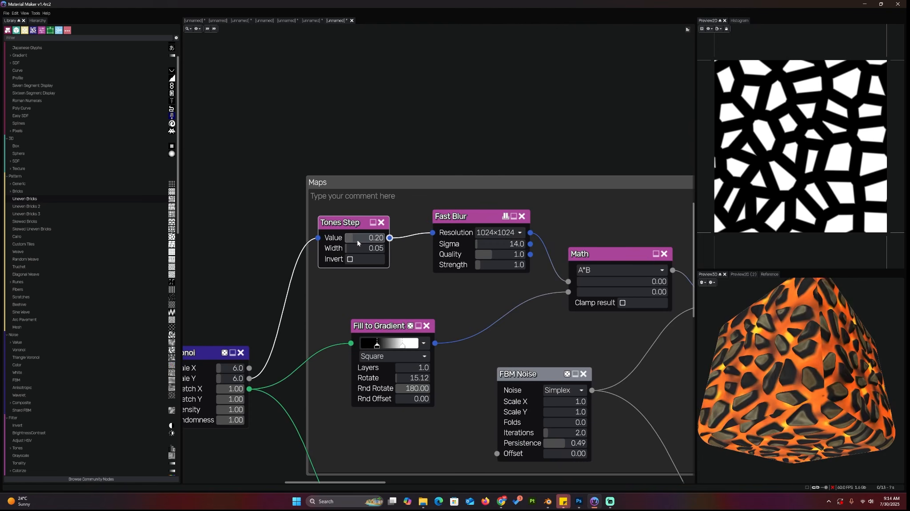
Set the Fast Blur Sigma to 8.0
left_click(467, 224)
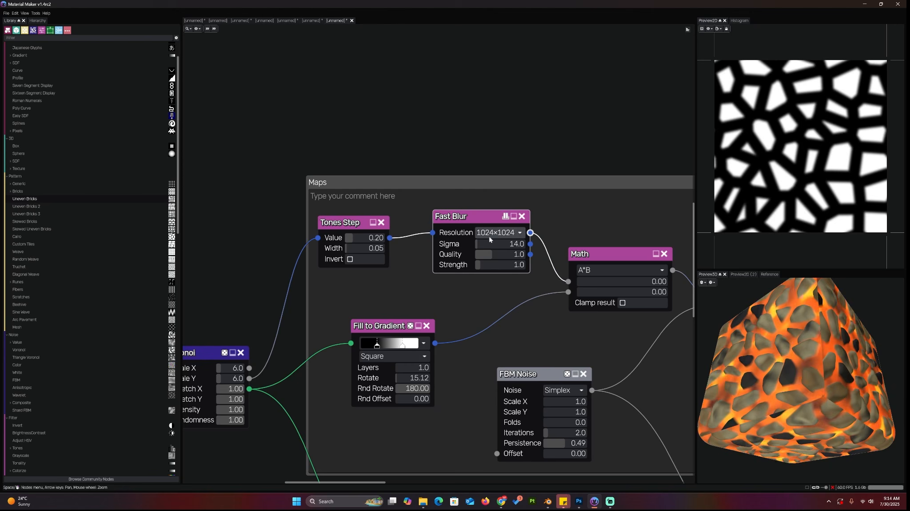
mouse_move(486, 242)
left_mouse_down()
mouse_move(497, 245)
mouse_move(484, 245)
left_mouse_up()
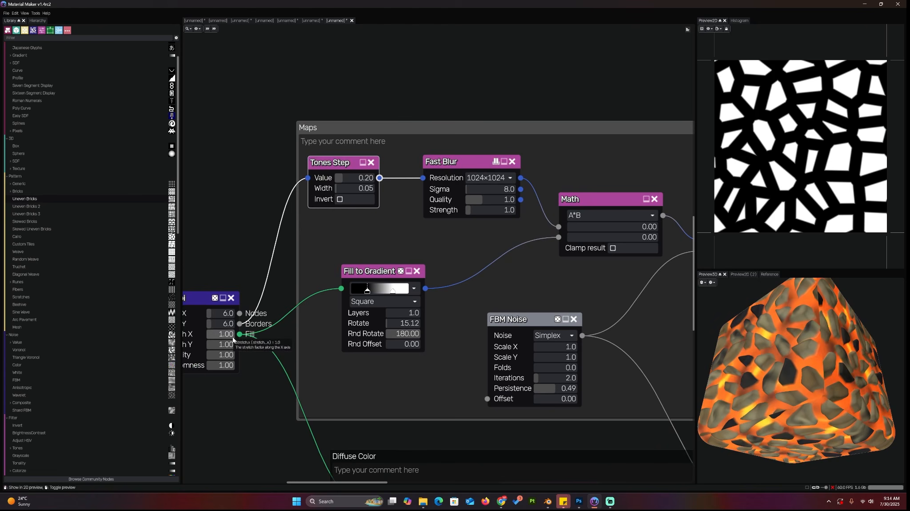
left_click(196, 301)
middle_click_drag(196, 300, 229, 294)
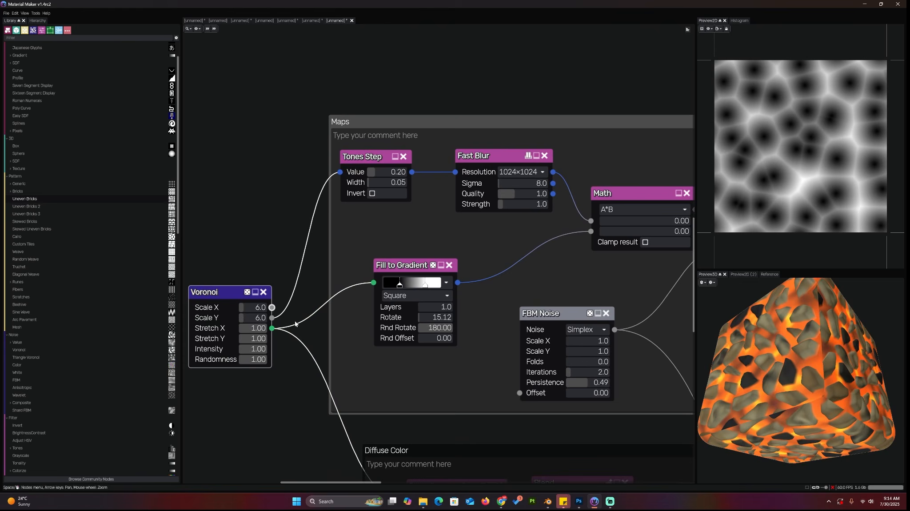
Set the Fill to Gradient node's Rotate to 202.42
left_click(408, 273)
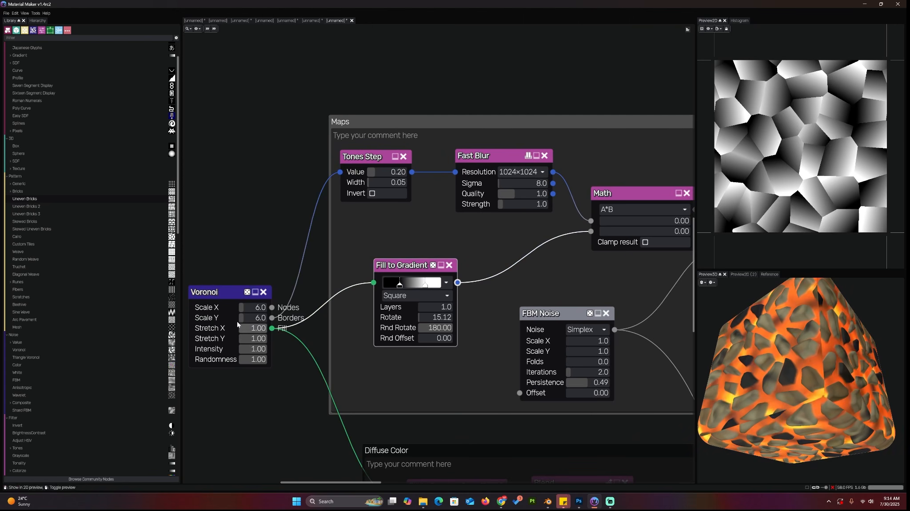
left_click(221, 322)
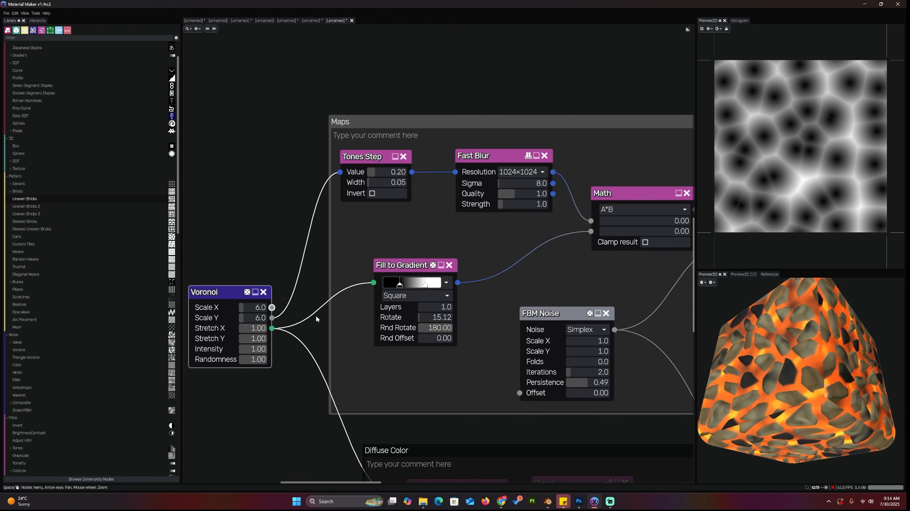
left_click(397, 265)
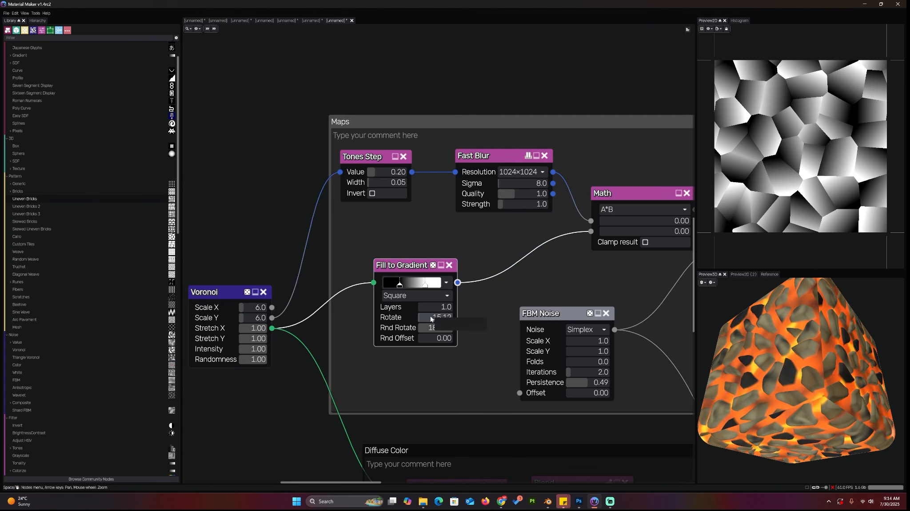
left_click_drag(428, 317, 444, 317)
scroll(558, 306, "down", 3)
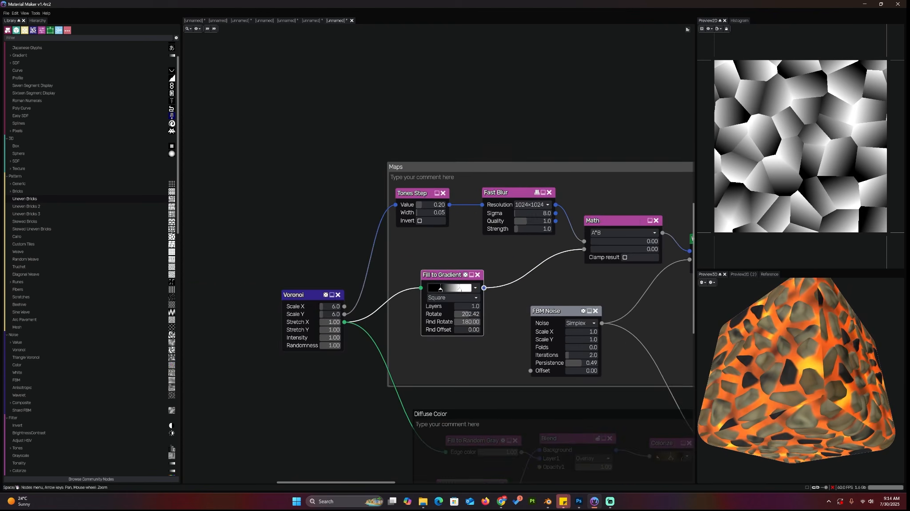
Connect the Fill to Gradient output to an input of the material output node
middle_click_drag(561, 307, 283, 294)
scroll(307, 262, "down", 3)
scroll(586, 338, "down", 1)
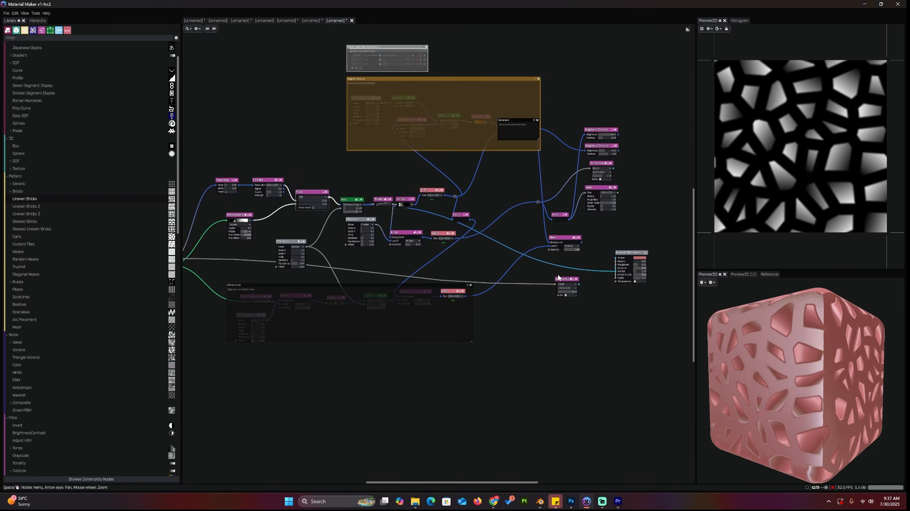
middle_click_drag(663, 300, 490, 236)
left_click_drag(475, 262, 436, 234)
scroll(490, 245, "down", 2)
middle_click_drag(489, 246, 614, 238)
scroll(609, 236, "down", 2)
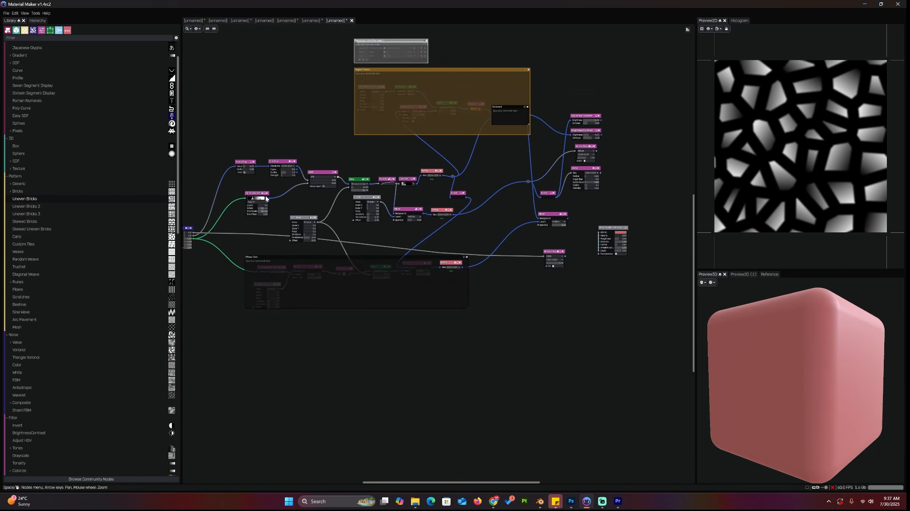
left_click_drag(265, 199, 599, 245)
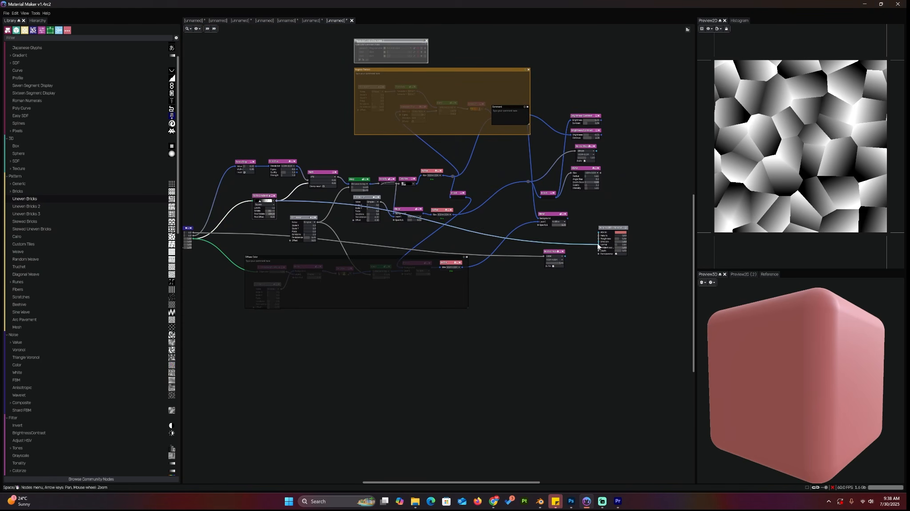
middle_click_drag(601, 270, 524, 285)
left_click_drag(796, 378, 802, 400)
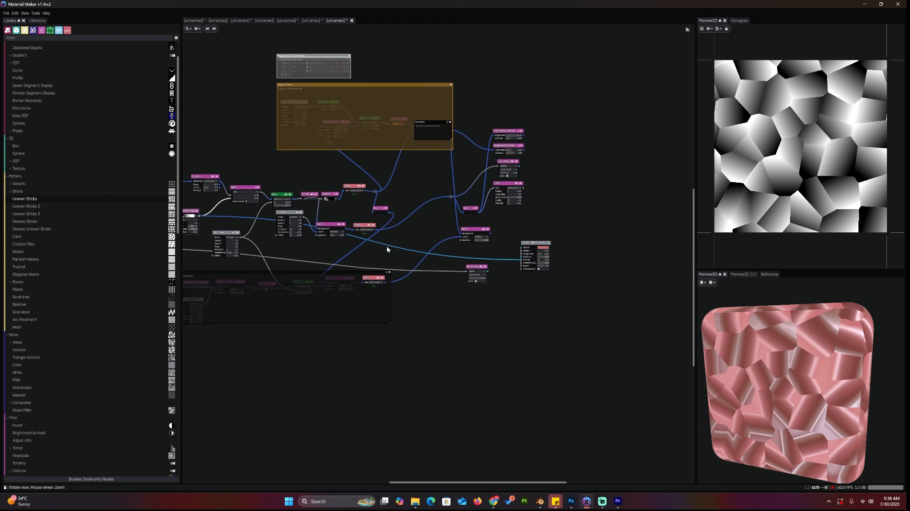
Set the Fill to Gradient node's Rotate to 296.31 and Rnd Rotate to 238.28
middle_click_drag(231, 257, 416, 278)
scroll(417, 279, "up", 9)
scroll(342, 216, "up", 1)
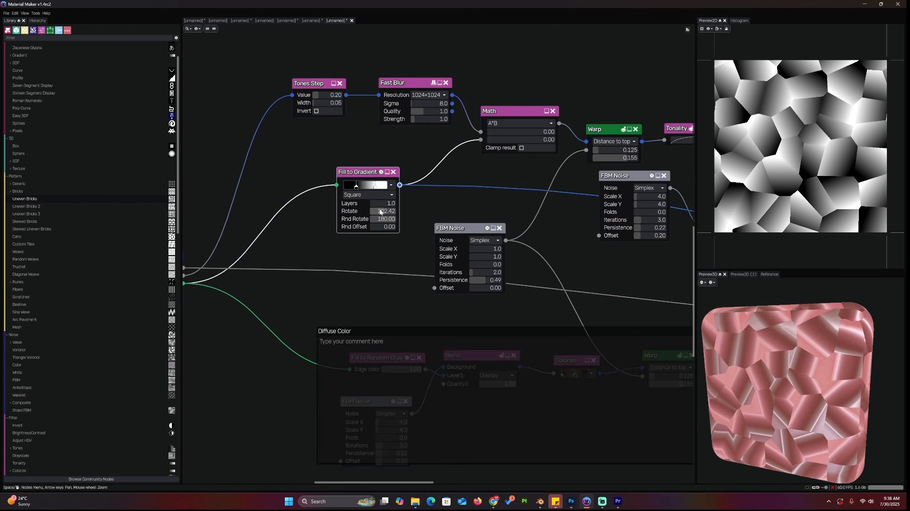
left_click_drag(382, 211, 405, 217)
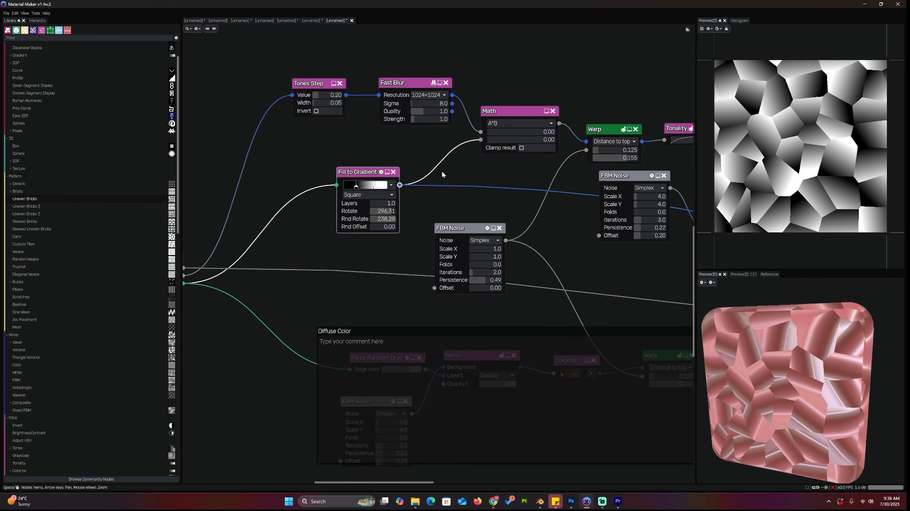
Raise the Fast Blur Sigma to 37.0
middle_click_drag(442, 171, 482, 191)
left_click(351, 102)
left_click(444, 101)
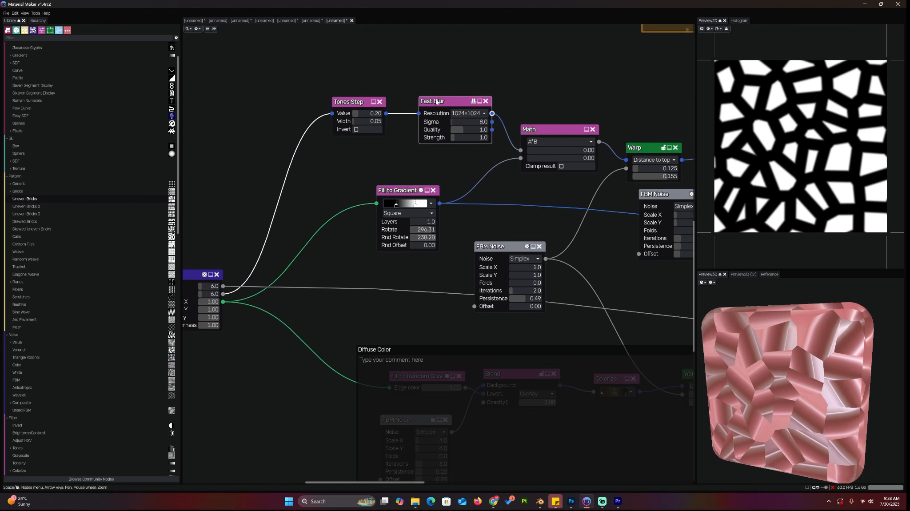
left_click_drag(458, 122, 465, 123)
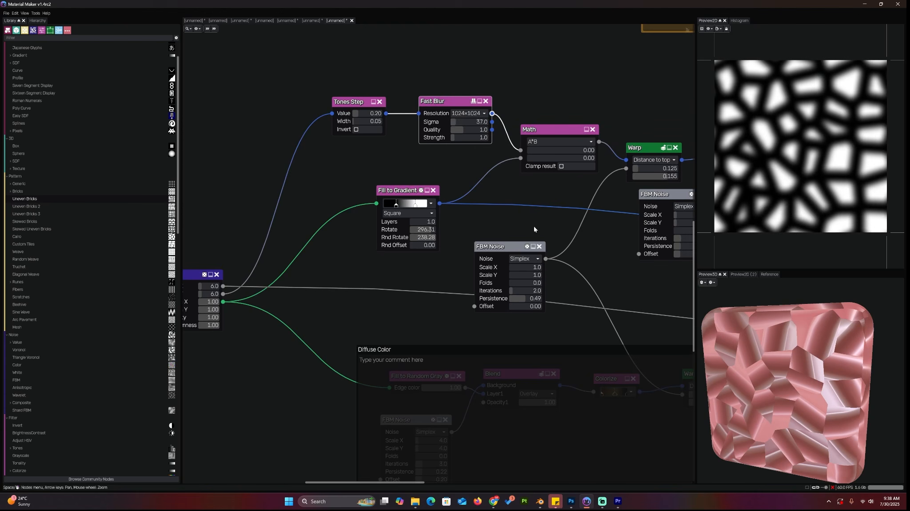
Connect the Fast Blur output to an input of the material output node
scroll(534, 226, "down", 2)
middle_click_drag(556, 209, 276, 169)
scroll(295, 156, "down", 1)
scroll(276, 168, "up", 1)
scroll(270, 165, "down", 4)
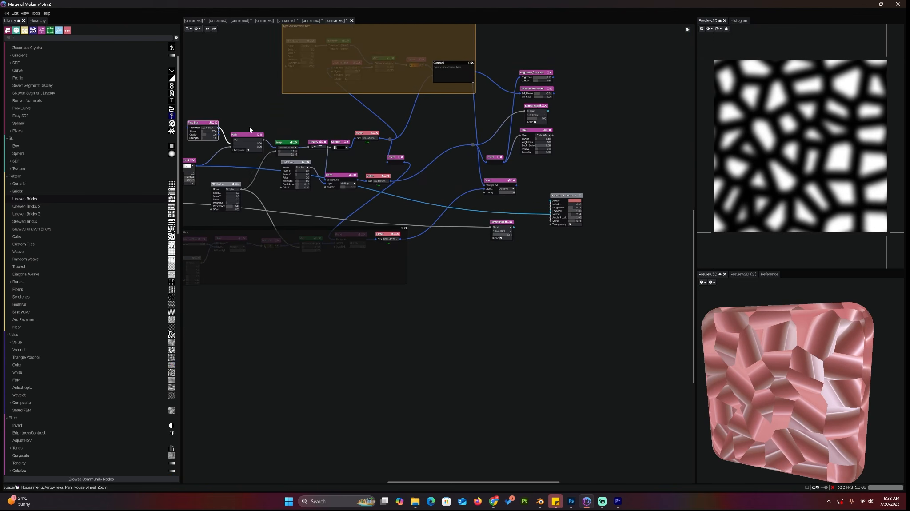
left_click_drag(218, 128, 551, 214)
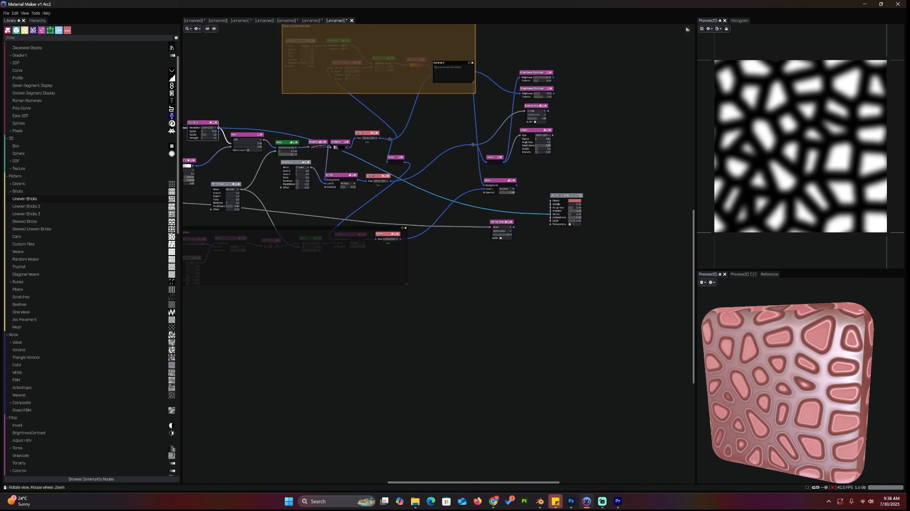
mouse_move(806, 327)
left_mouse_down()
mouse_move(776, 314)
mouse_move(814, 315)
left_mouse_up()
scroll(458, 206, "up", 5)
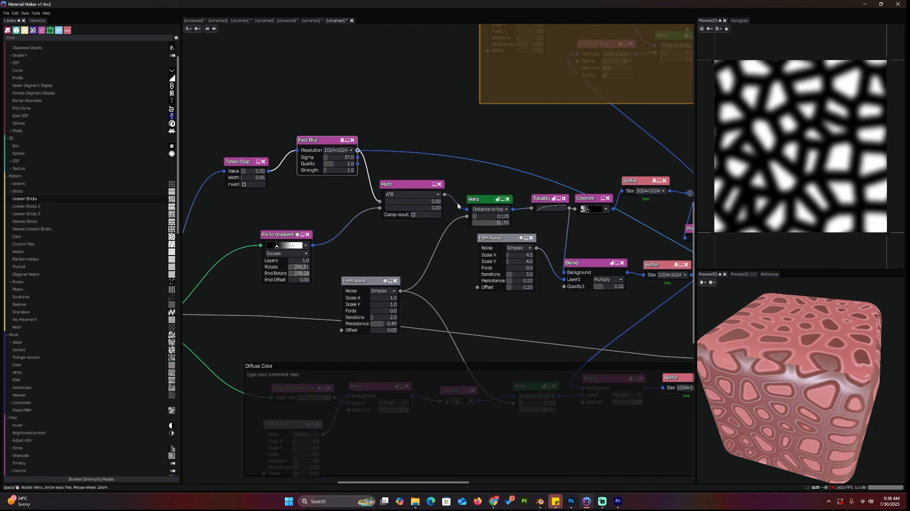
Move the Fill to Gradient node slightly right, closer to the Math node
left_click(407, 184)
left_click_drag(285, 235, 311, 232)
left_click(405, 182)
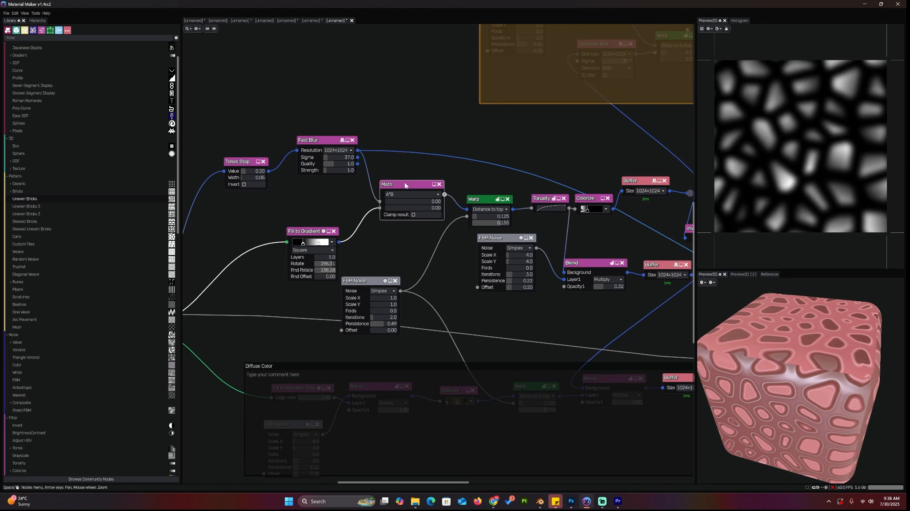
Preview the Fast Blur, Fill to Gradient and Math node outputs in turn
left_click(323, 142)
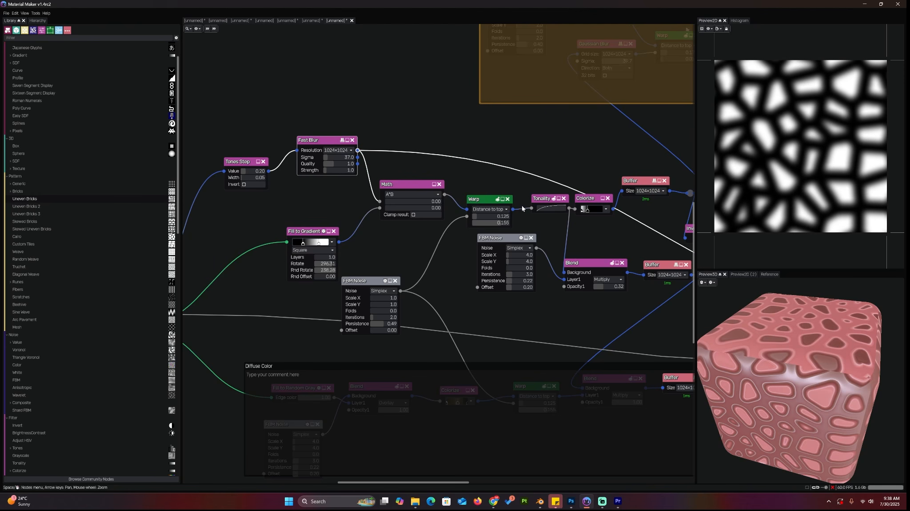
scroll(522, 208, "down", 4)
scroll(472, 211, "up", 2)
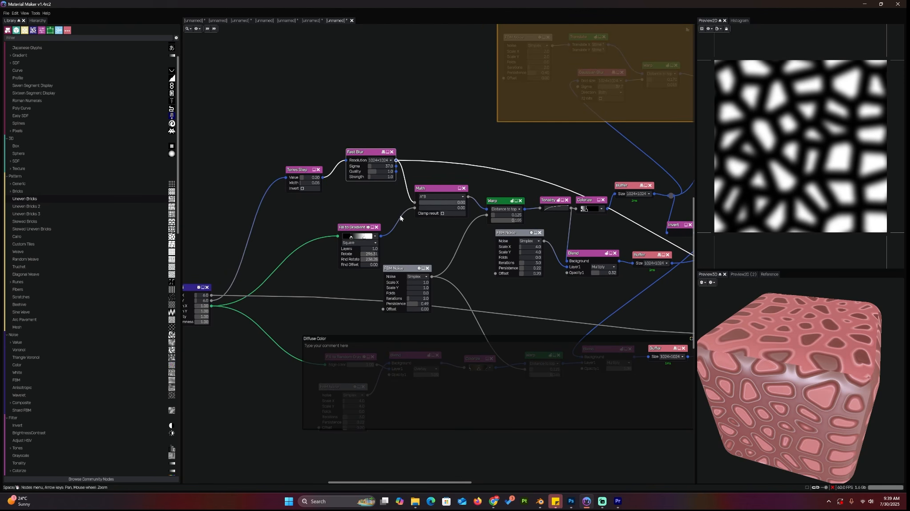
left_click(351, 232)
left_click(437, 189)
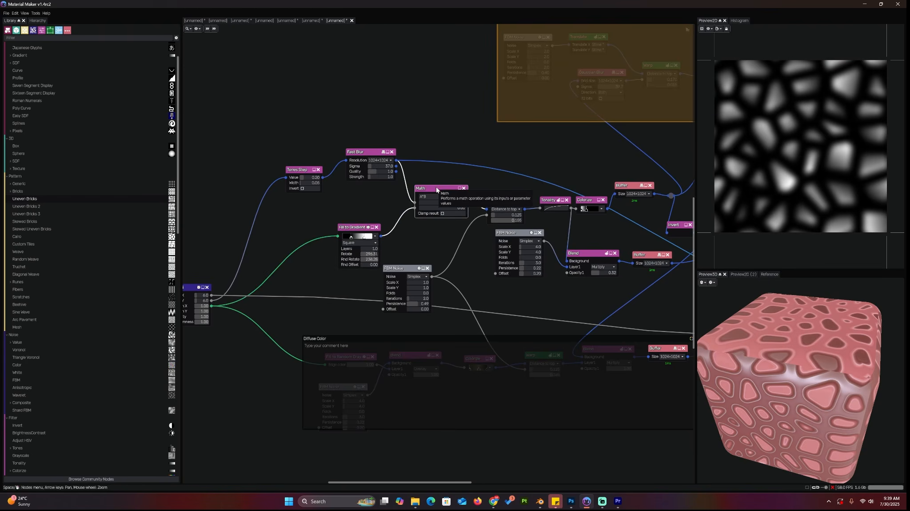
Connect the Math node's output to the material output's Normal input
middle_click_drag(638, 311, 381, 247)
scroll(380, 247, "down", 4)
scroll(365, 242, "up", 2)
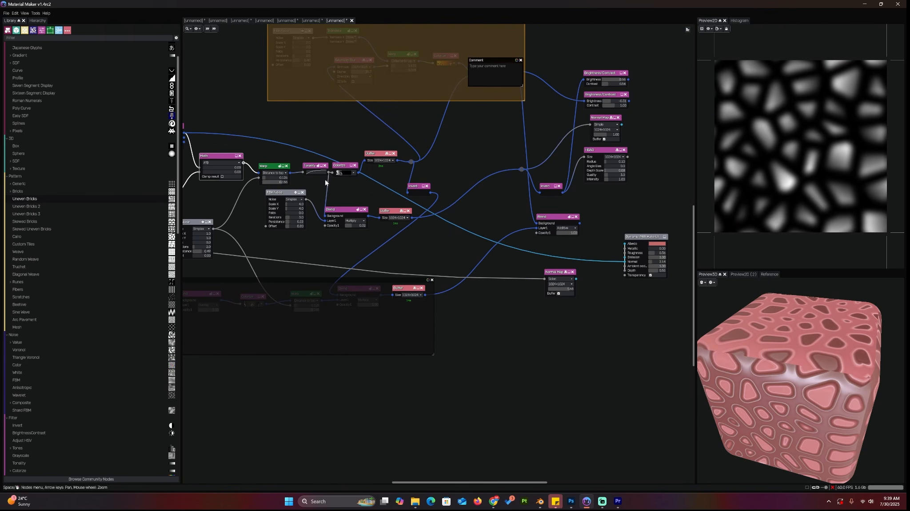
left_click_drag(243, 162, 626, 265)
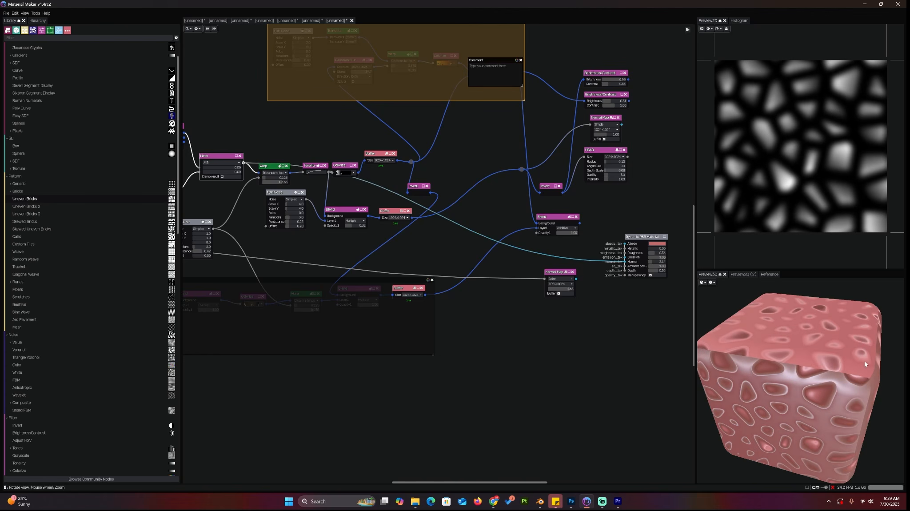
Move the lower FBM Noise node up and set its Iterations to 4.0
scroll(441, 259, "up", 3)
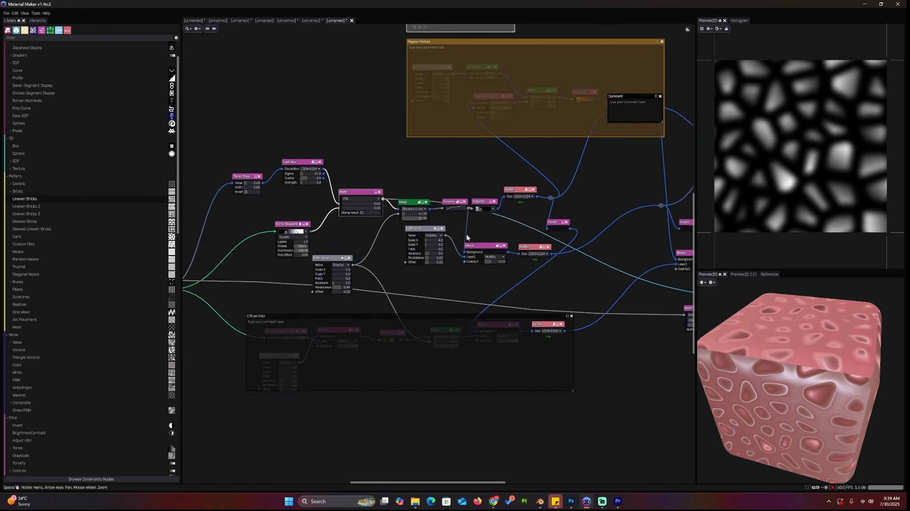
left_click(382, 191)
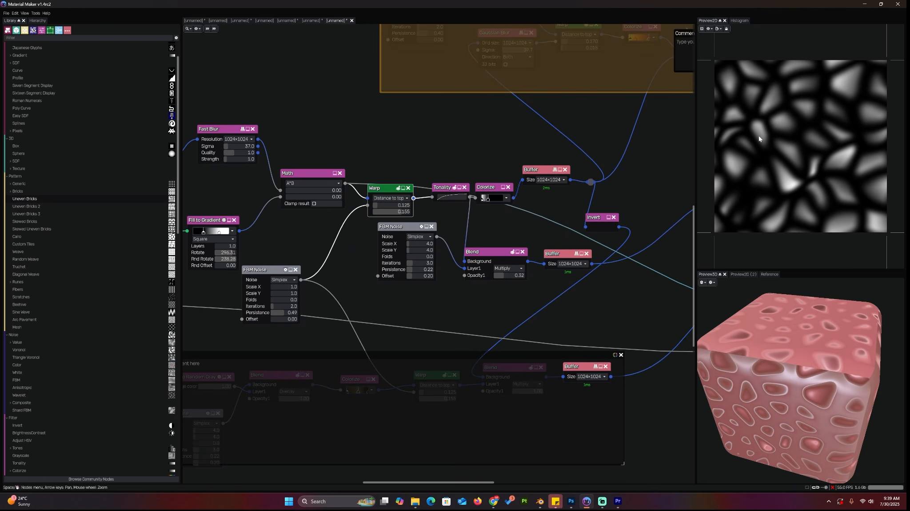
mouse_move(383, 190)
left_mouse_down()
mouse_move(382, 174)
mouse_move(380, 194)
left_mouse_up()
left_click_drag(272, 270, 311, 254)
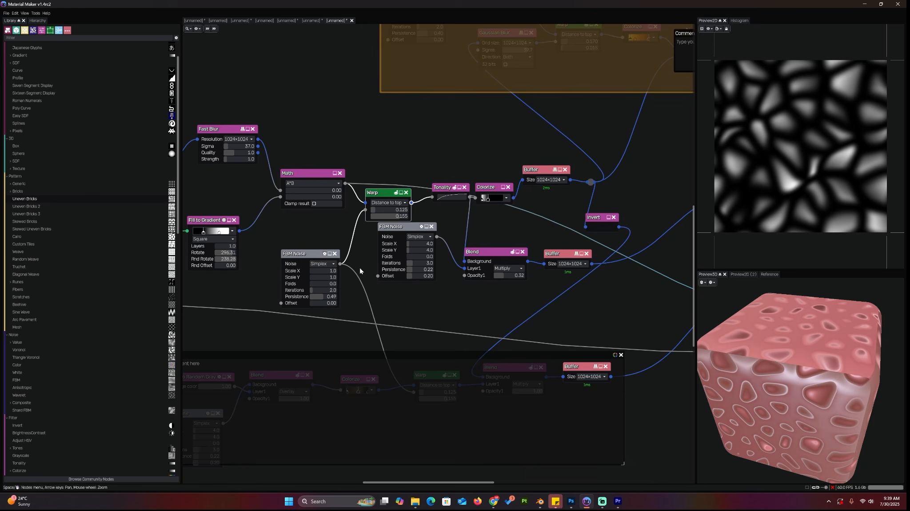
scroll(366, 293, "up", 3)
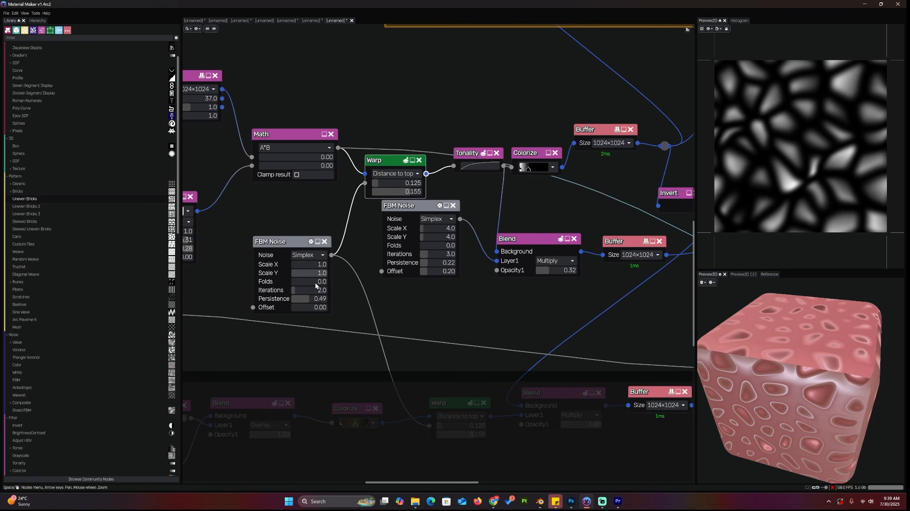
left_click_drag(296, 291, 304, 292)
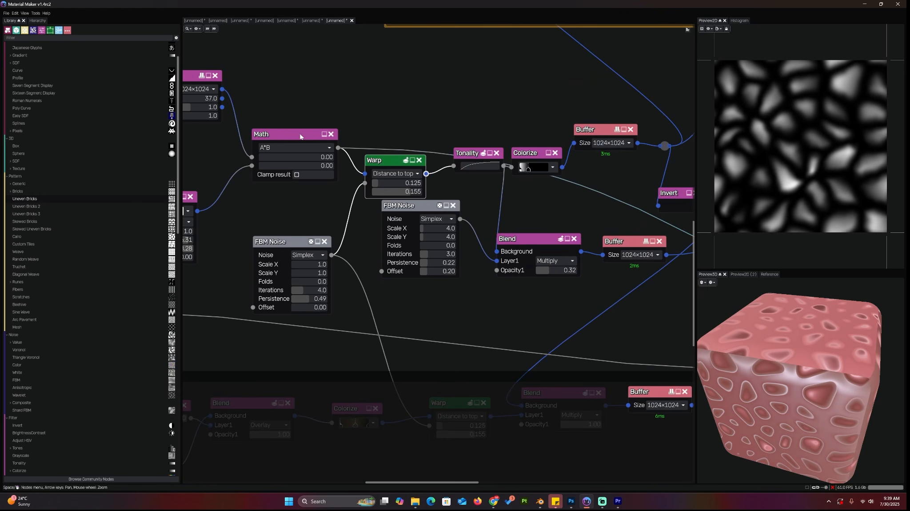
Set the Warp node's first amount value to 0.255
scroll(520, 260, "down", 1)
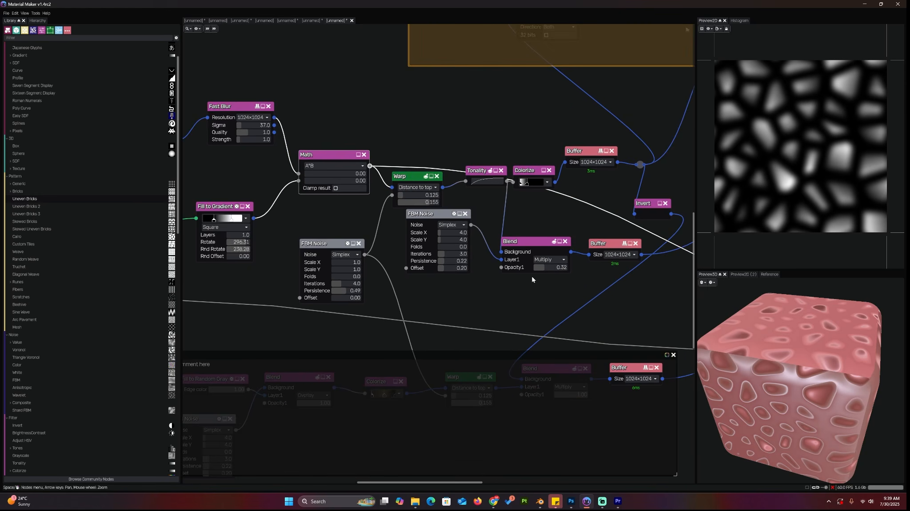
scroll(532, 277, "down", 4)
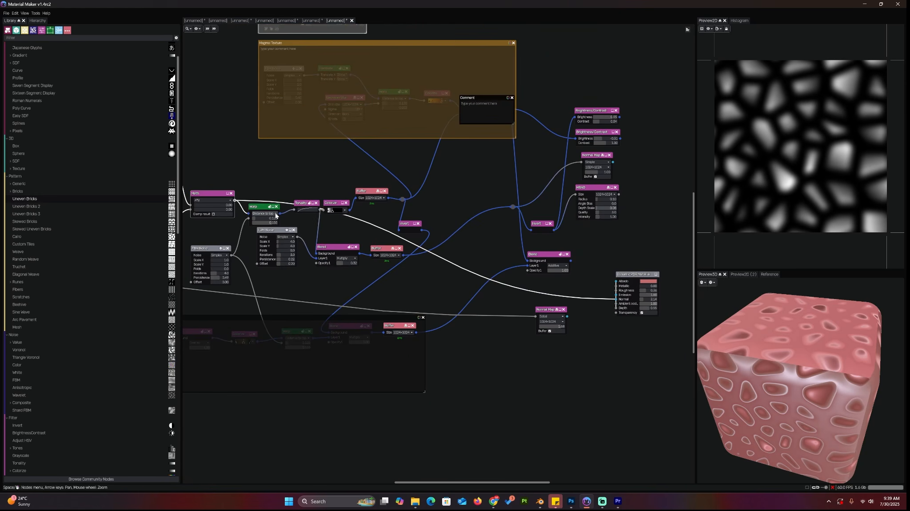
left_click_drag(276, 215, 280, 214)
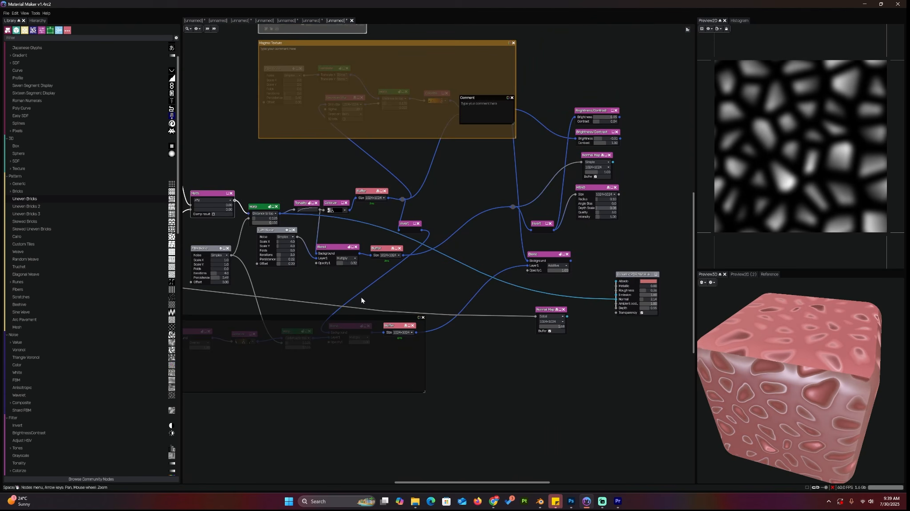
middle_click_drag(361, 298, 400, 296)
middle_click_drag(307, 271, 418, 287)
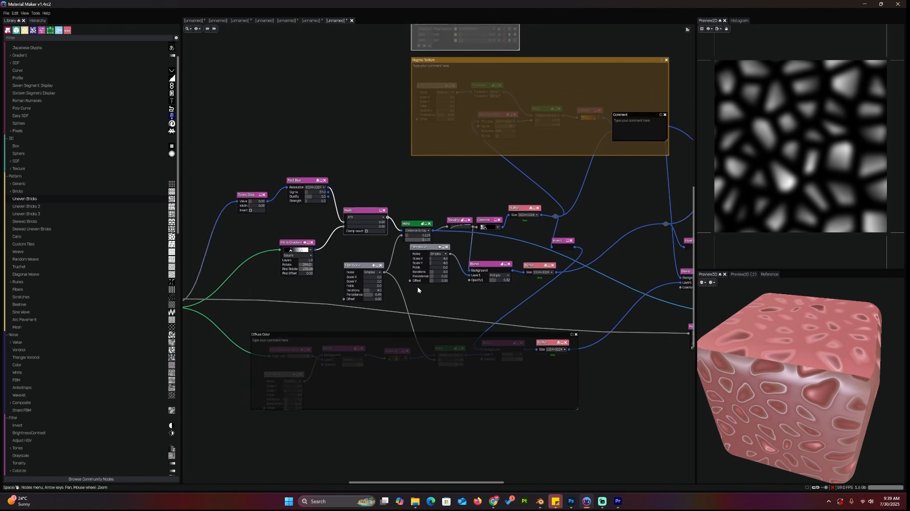
scroll(417, 289, "up", 4)
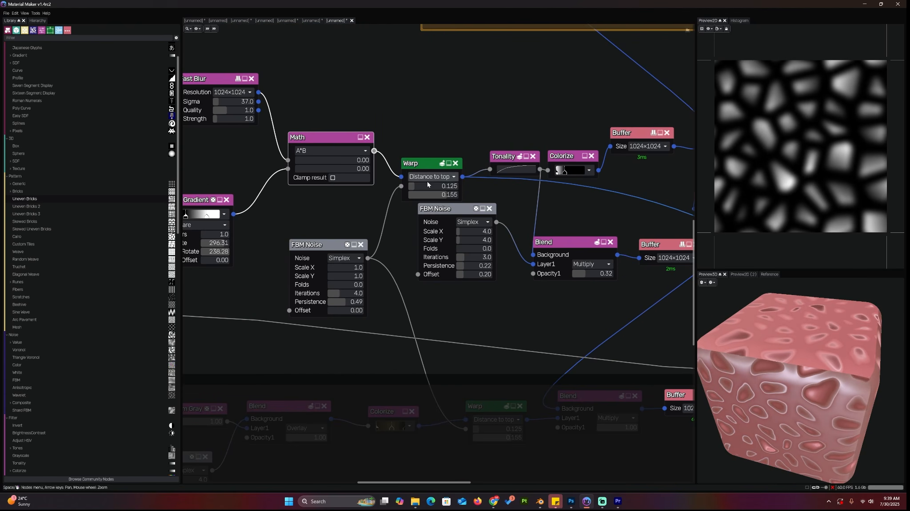
mouse_move(428, 184)
left_mouse_down()
mouse_move(419, 186)
mouse_move(428, 187)
left_mouse_up()
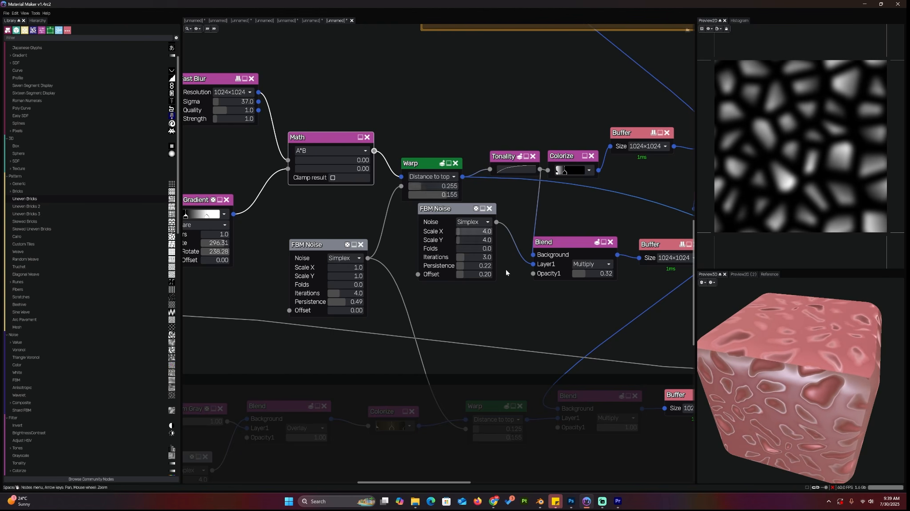
Connect the Tonality node's output to the material output's Normal input
scroll(506, 269, "down", 2)
middle_click_drag(408, 278, 184, 255)
scroll(361, 284, "down", 3)
middle_click_drag(361, 284, 463, 289)
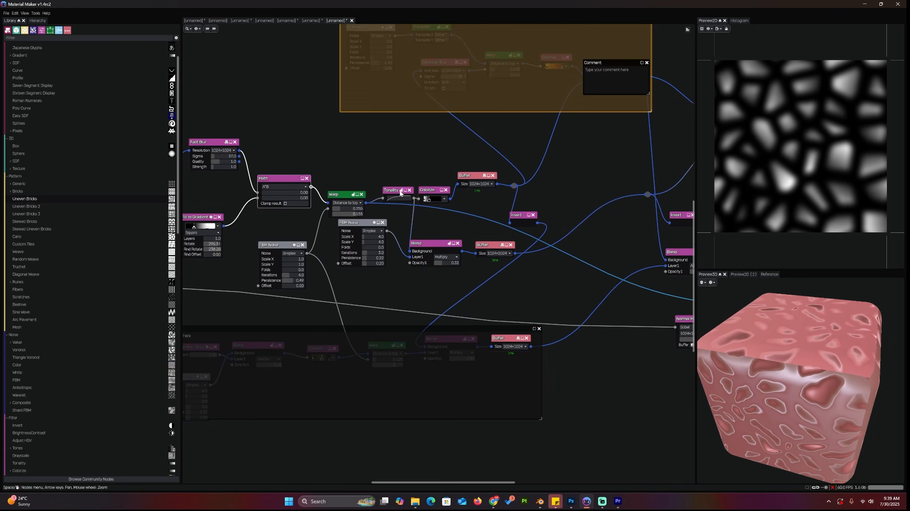
left_click(397, 190)
middle_click_drag(571, 238, 454, 236)
left_click_drag(298, 196, 655, 305)
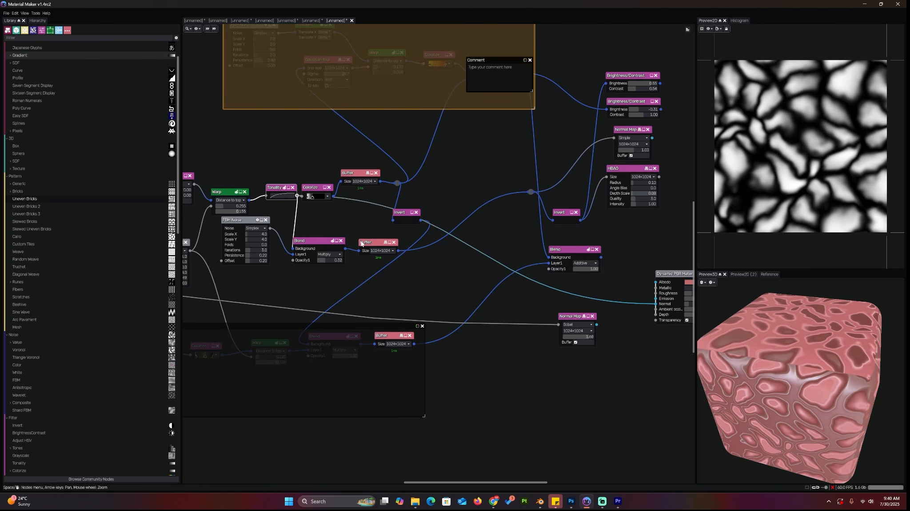
Switch to the web browser showing the YouTube tutorial
mouse_move(499, 503)
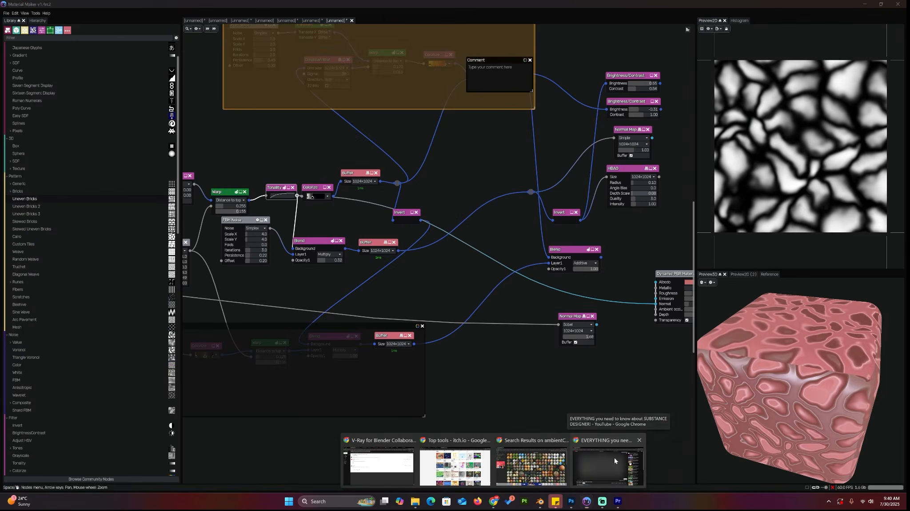
left_click(614, 457)
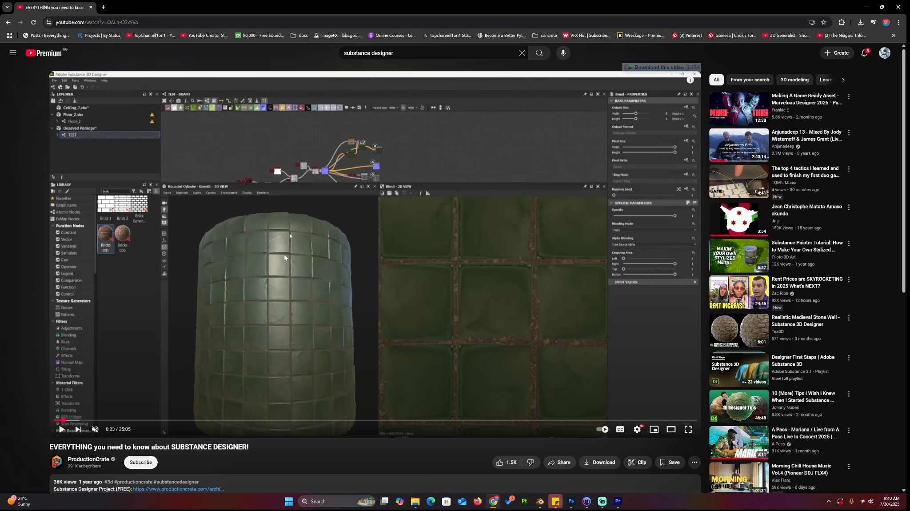
left_click(593, 505)
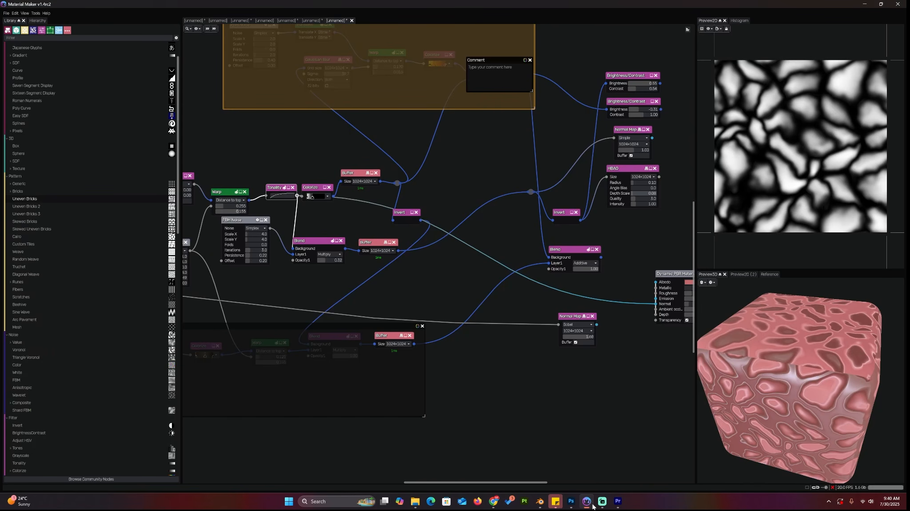
left_click(592, 506)
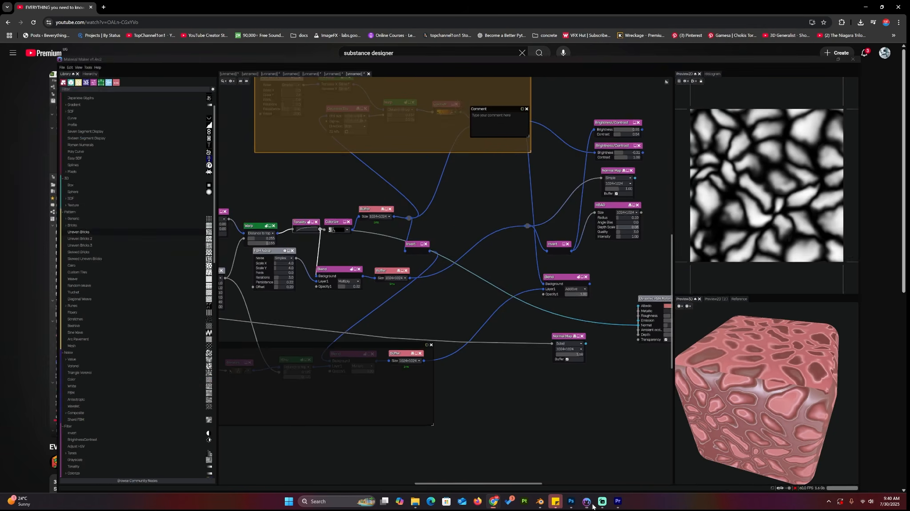